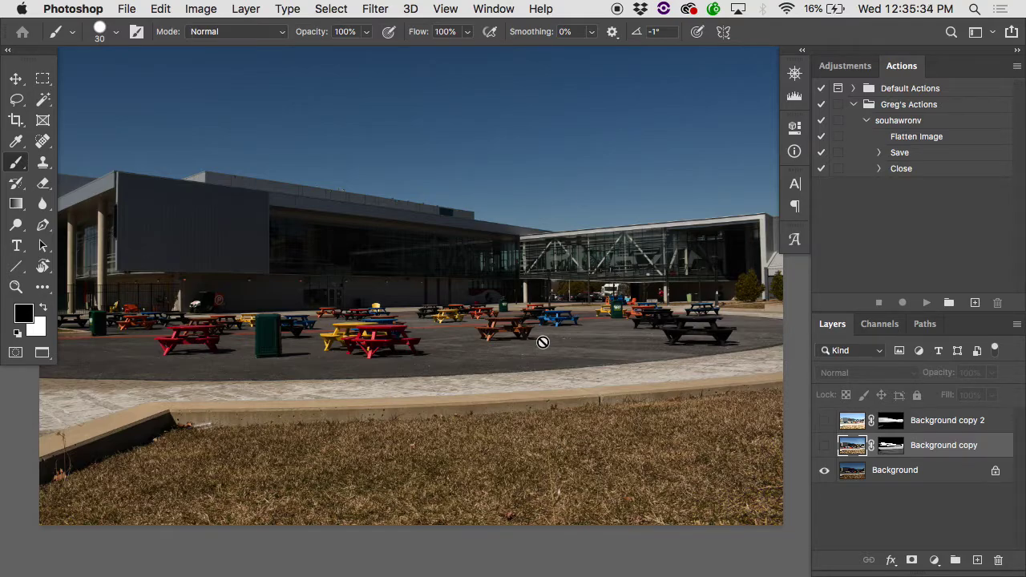
{"action": "scroll", "coordinate": [577, 348], "scroll_direction": "up", "scroll_amount": 2}
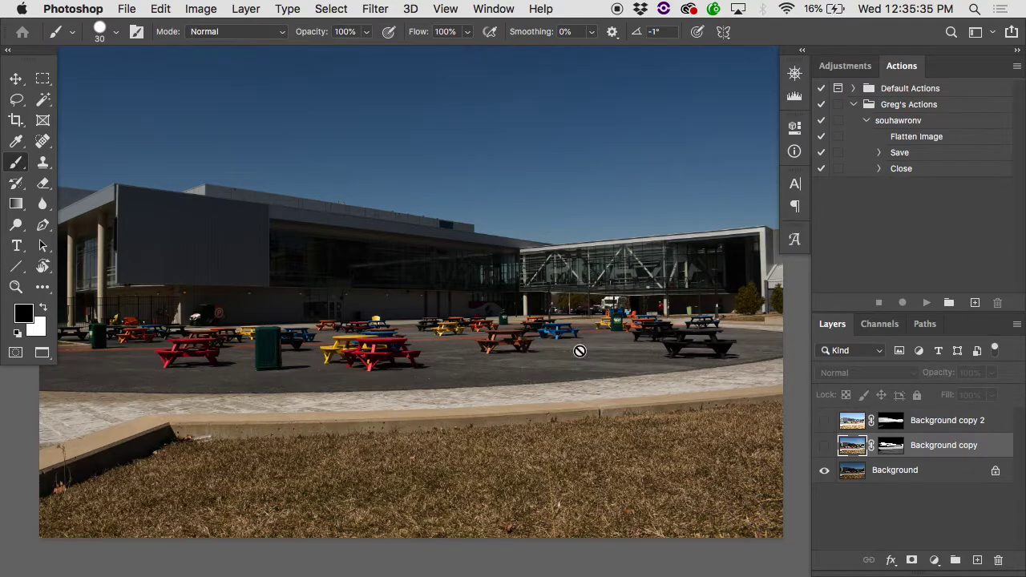
{"action": "left_click", "coordinate": [926, 471]}
{"action": "key", "text": "super+l"}
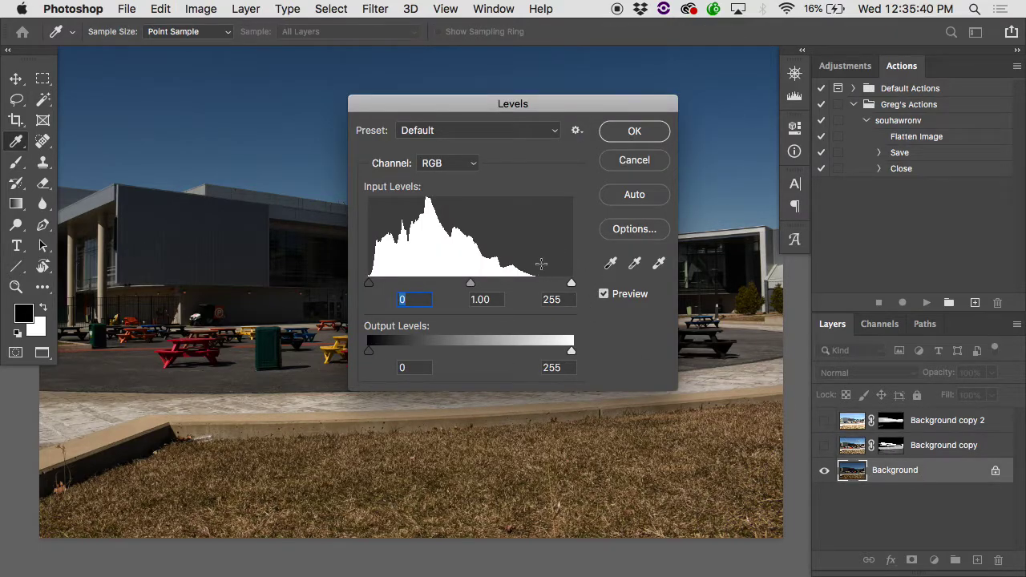
{"action": "left_click", "coordinate": [652, 157]}
{"action": "key", "text": "b"}
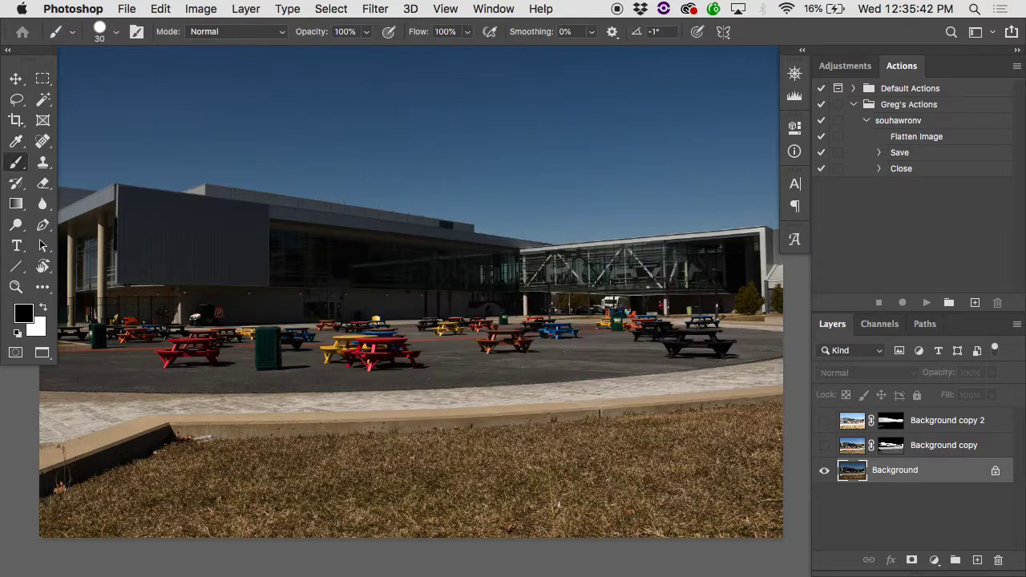
- Show and hide the Background copy layer repeatedly to compare it with the dark Background exposure
{"action": "left_click", "coordinate": [826, 446]}
{"action": "left_click", "coordinate": [826, 446]}
{"action": "left_click", "coordinate": [826, 446]}
{"action": "left_click", "coordinate": [826, 446]}
{"action": "left_click", "coordinate": [826, 446]}
- Show and hide Background copy 2 to compare the blend, then hide both copies so only the Background remains
{"action": "left_click", "coordinate": [826, 421]}
{"action": "left_click", "coordinate": [825, 421]}
{"action": "left_click", "coordinate": [825, 421]}
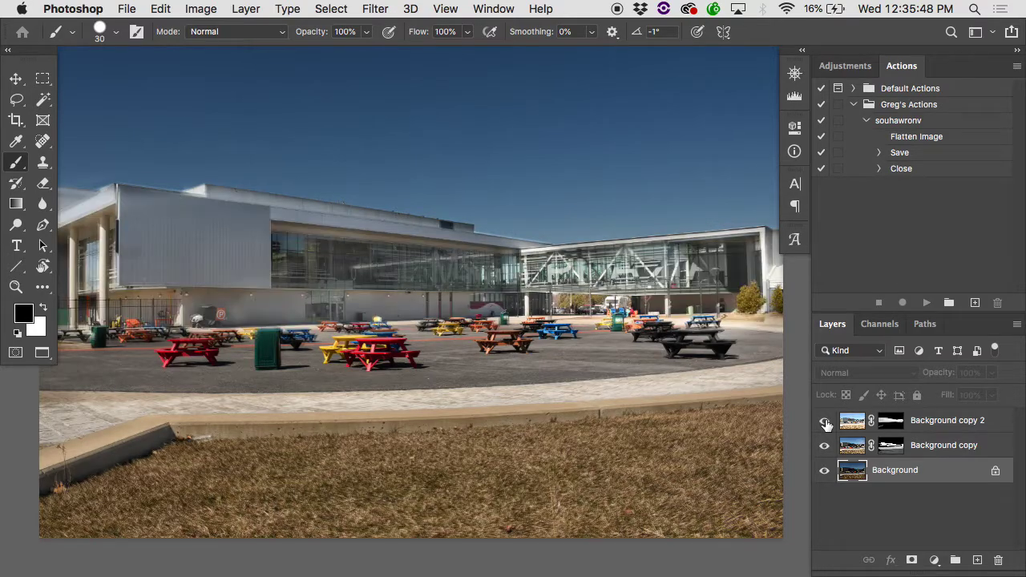
{"action": "left_click", "coordinate": [826, 422]}
{"action": "left_click", "coordinate": [826, 422]}
{"action": "left_click", "coordinate": [825, 421]}
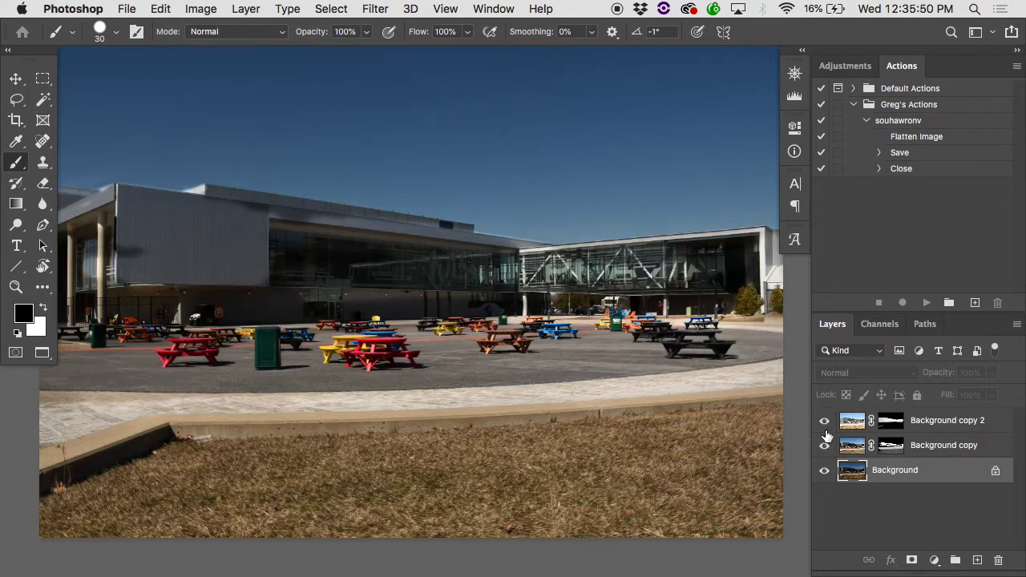
{"action": "left_click_drag", "start_coordinate": [825, 446], "coordinate": [825, 422]}
- Examine the picnic tables up close with the Background copy layer shown and hidden to check its alignment
{"action": "left_click", "coordinate": [521, 342], "text": "super"}
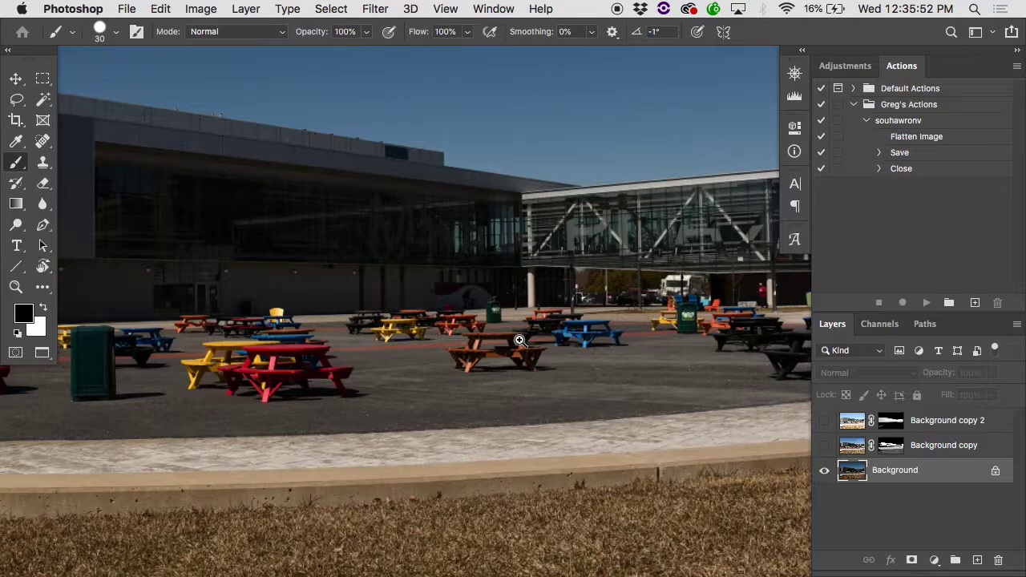
{"action": "scroll", "coordinate": [520, 342], "scroll_direction": "right", "scroll_amount": 3}
{"action": "scroll", "coordinate": [520, 340], "scroll_direction": "up", "scroll_amount": 1}
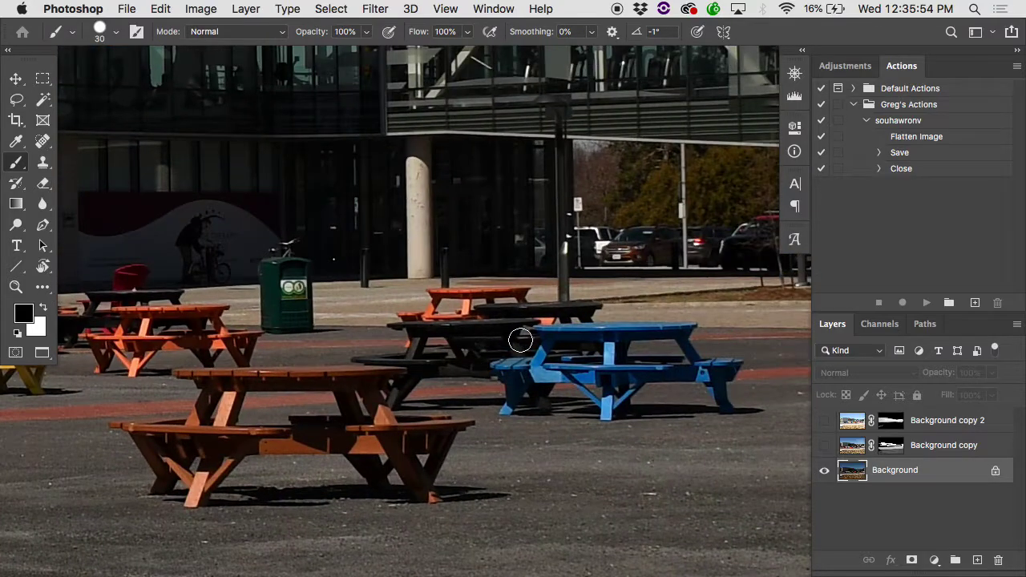
{"action": "left_click", "coordinate": [826, 447]}
{"action": "left_click", "coordinate": [826, 449]}
{"action": "left_click", "coordinate": [826, 447]}
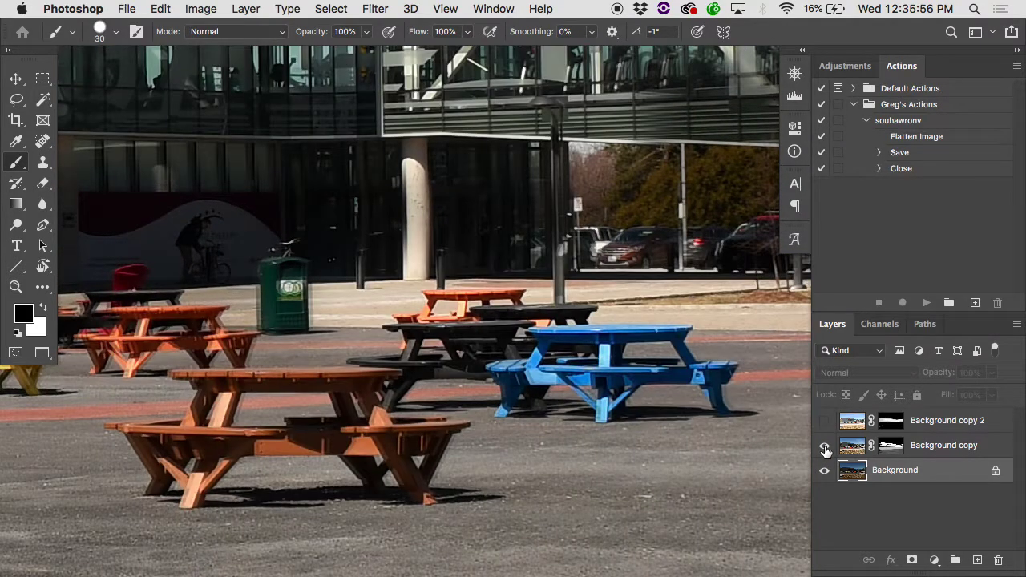
{"action": "left_click", "coordinate": [826, 447]}
{"action": "left_click", "coordinate": [826, 447]}
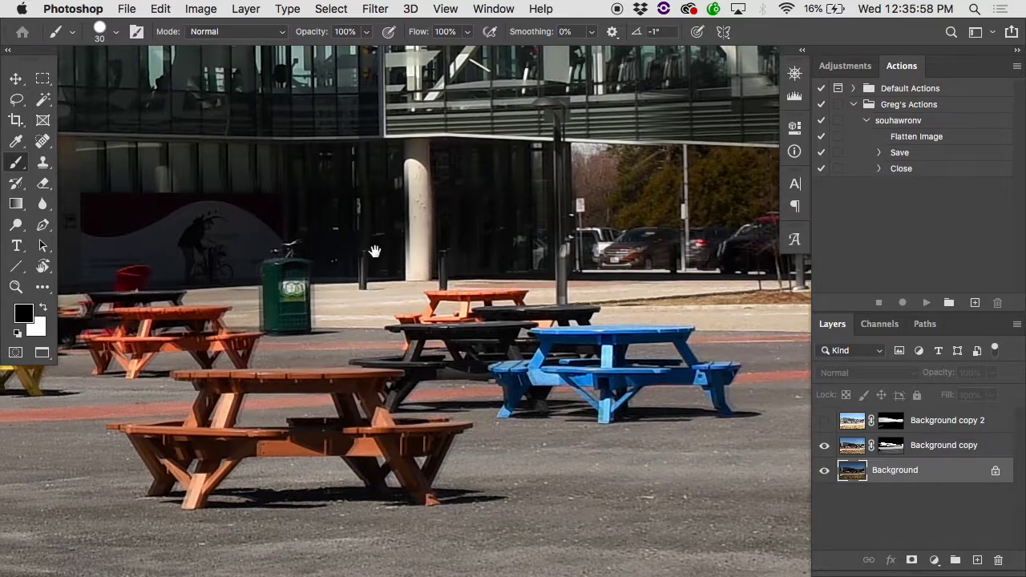
- Check the tables and green bin near the building for ghosting with Background copy 2 shown and hidden
{"action": "left_click_drag", "start_coordinate": [306, 252], "coordinate": [468, 252]}
{"action": "left_click", "coordinate": [826, 420]}
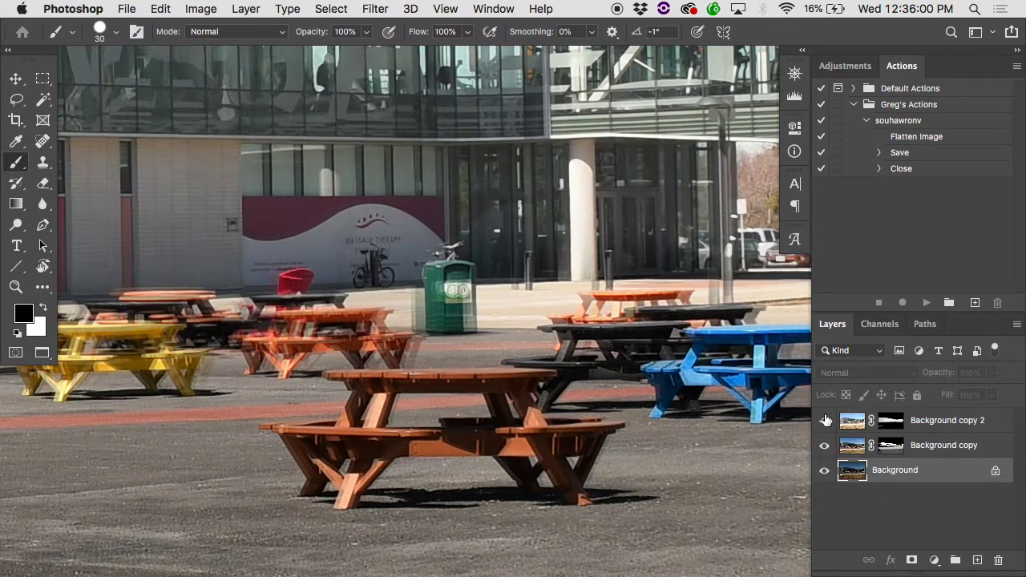
{"action": "left_click", "coordinate": [825, 421]}
{"action": "left_click", "coordinate": [825, 421]}
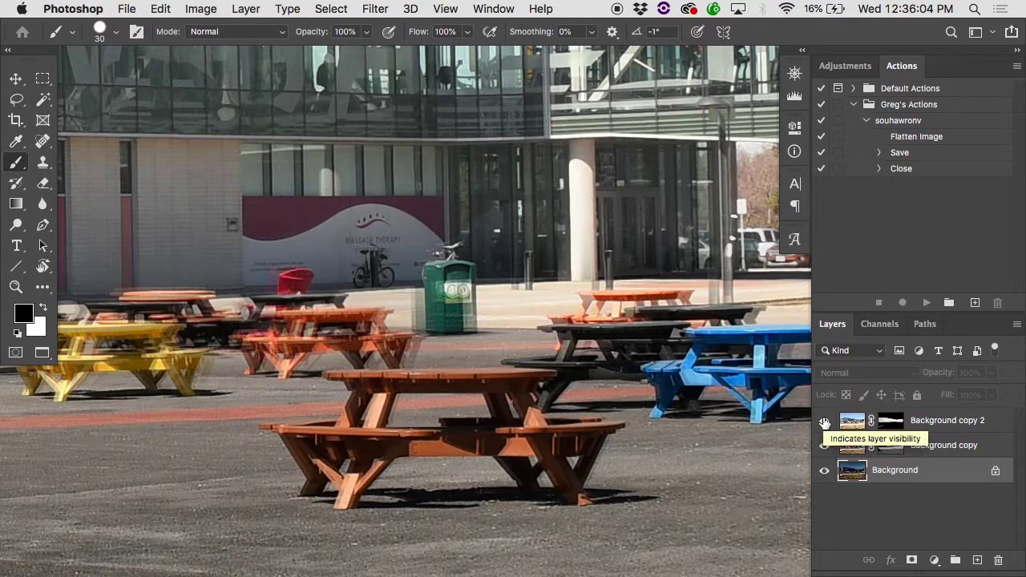
- Close the courtyard photo without saving and compare the room photo's Background layer alone with all its layers shown
{"action": "key", "text": "super+w"}
{"action": "key", "text": "super+d"}
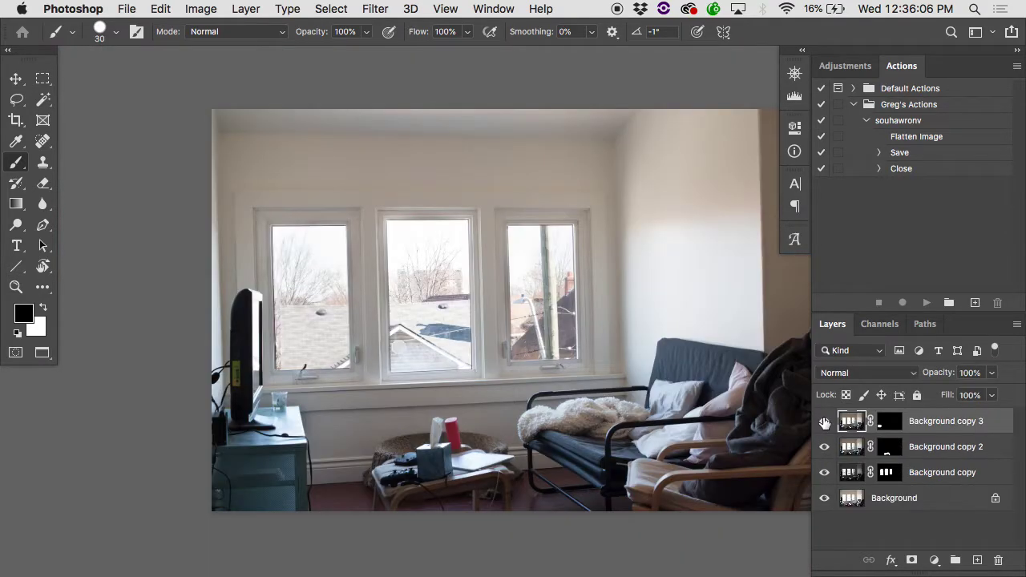
{"action": "left_click", "coordinate": [825, 498], "text": "alt"}
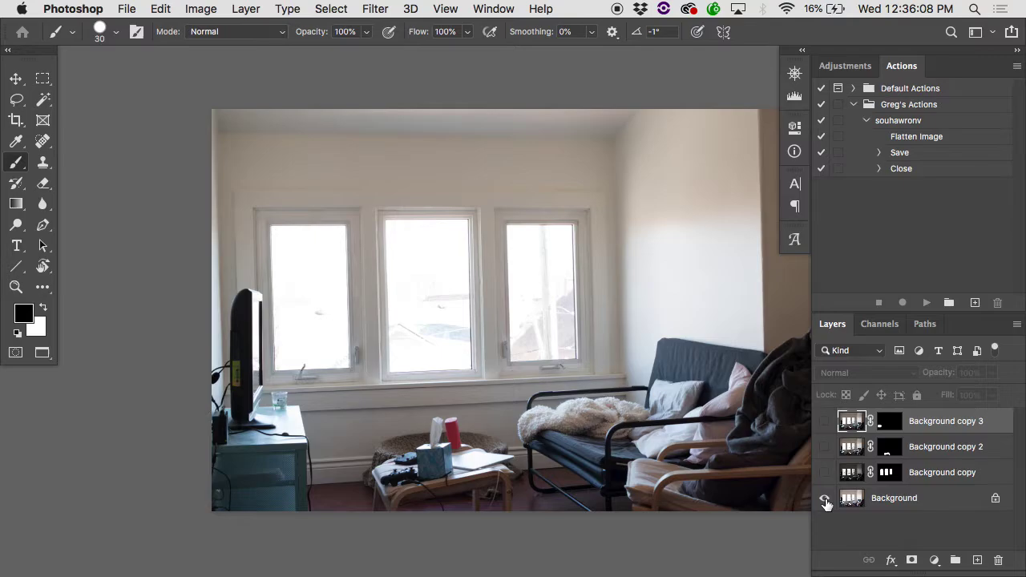
{"action": "left_click", "coordinate": [825, 499], "text": "alt"}
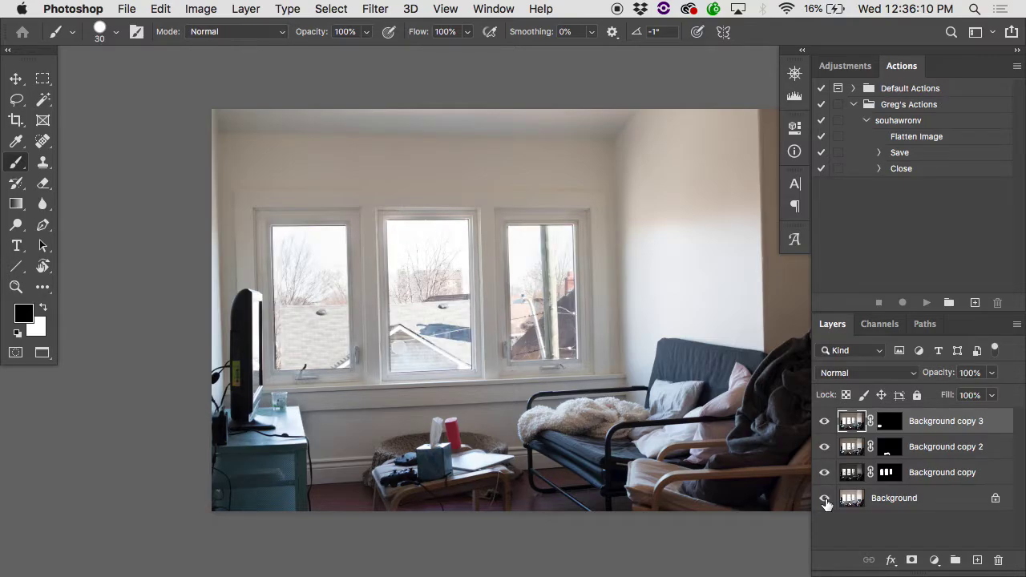
{"action": "left_click", "coordinate": [825, 499], "text": "alt"}
{"action": "left_click", "coordinate": [825, 499], "text": "alt"}
{"action": "left_click", "coordinate": [825, 498], "text": "alt"}
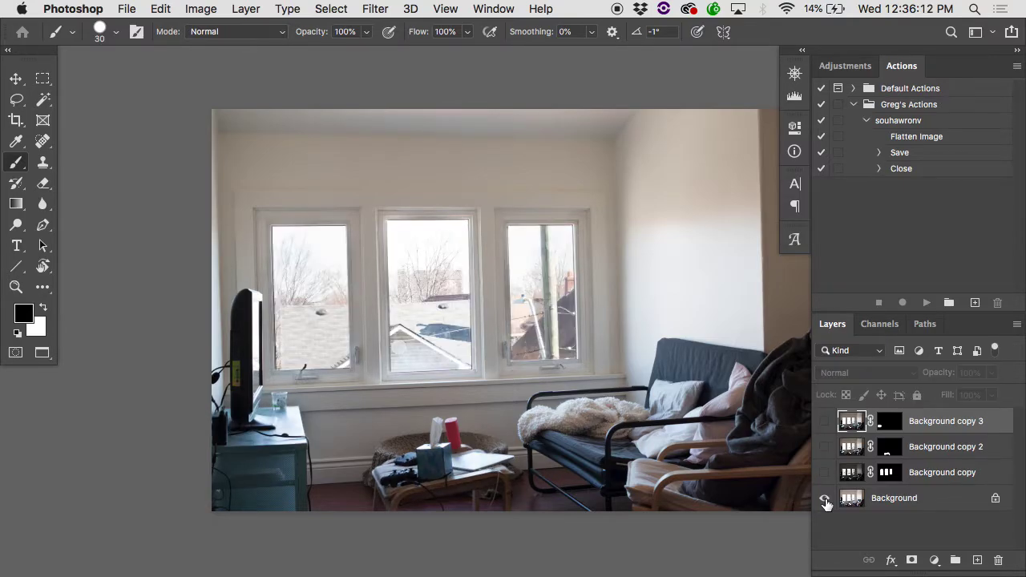
{"action": "left_click", "coordinate": [825, 499], "text": "alt"}
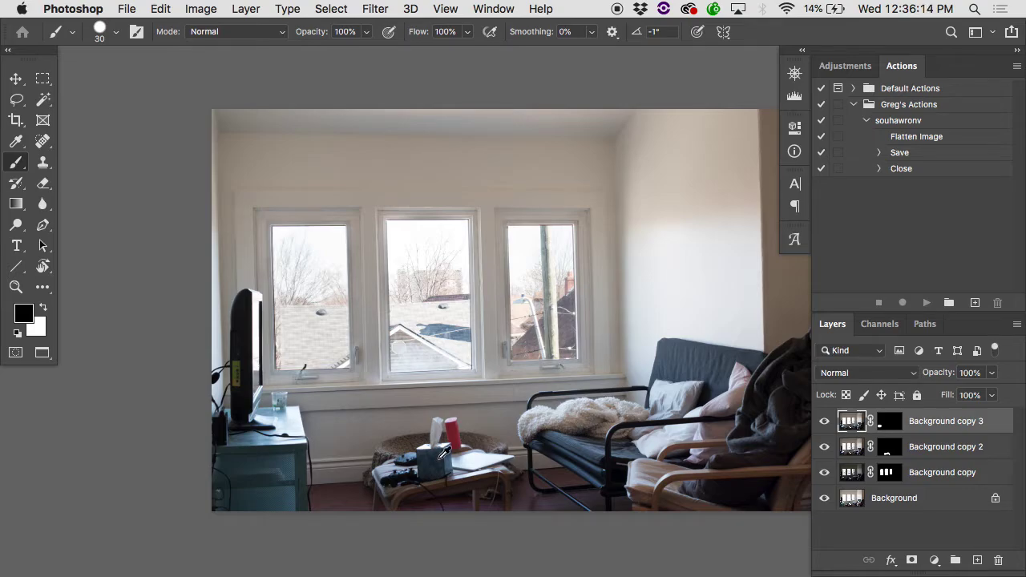
- Examine the glass on the TV stand up close, toggling layers to find which one causes its doubled label
{"action": "left_click", "coordinate": [267, 419], "text": "super"}
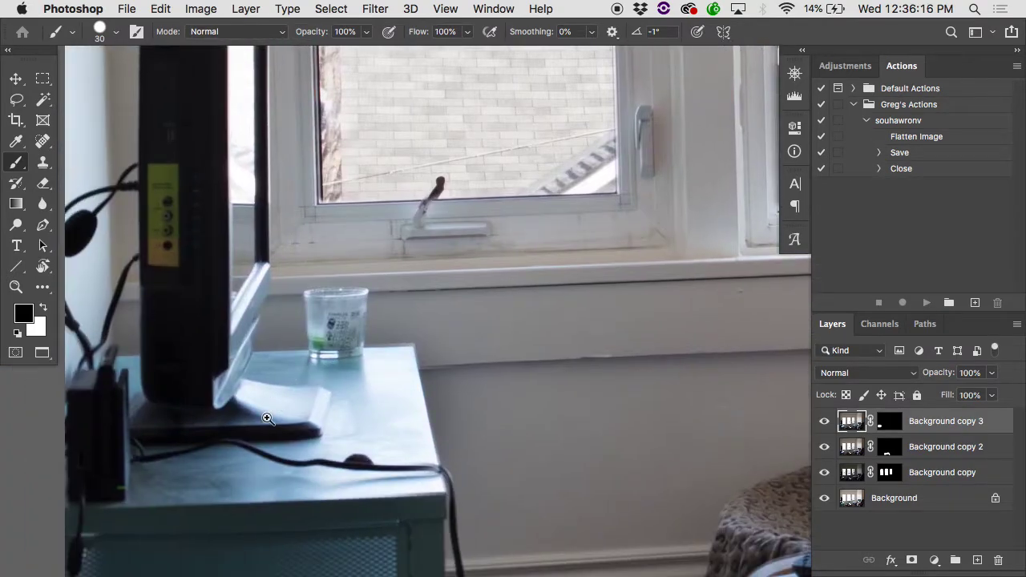
{"action": "left_click_drag", "start_coordinate": [336, 327], "coordinate": [336, 327]}
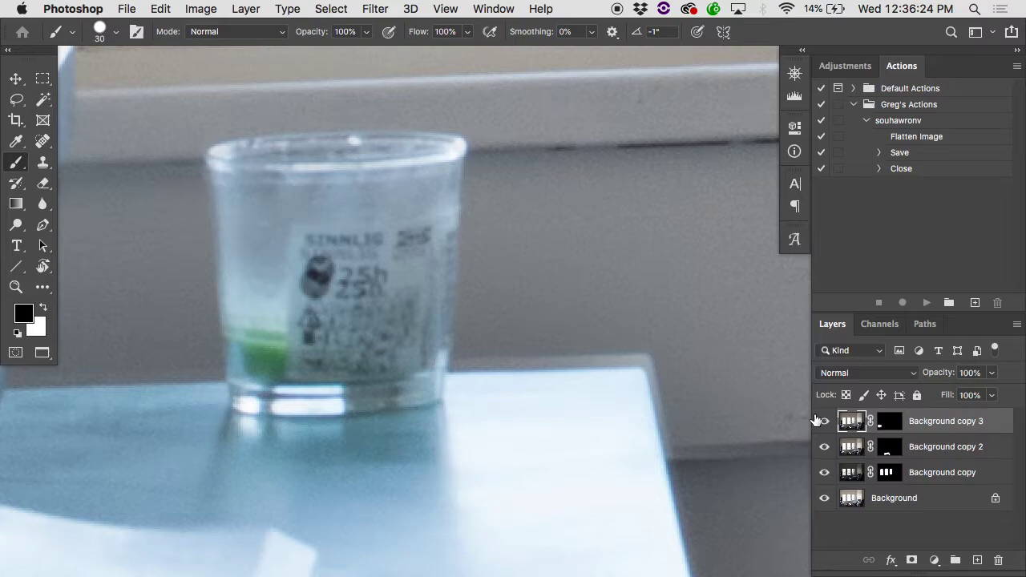
{"action": "left_click", "coordinate": [825, 474]}
{"action": "left_click", "coordinate": [846, 499]}
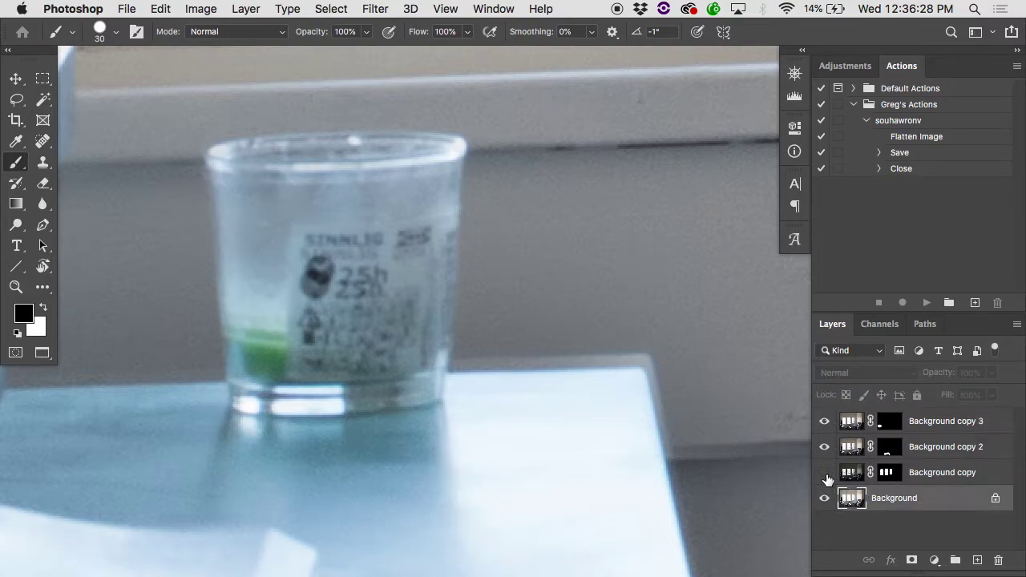
{"action": "left_click", "coordinate": [825, 423]}
{"action": "left_click", "coordinate": [824, 423]}
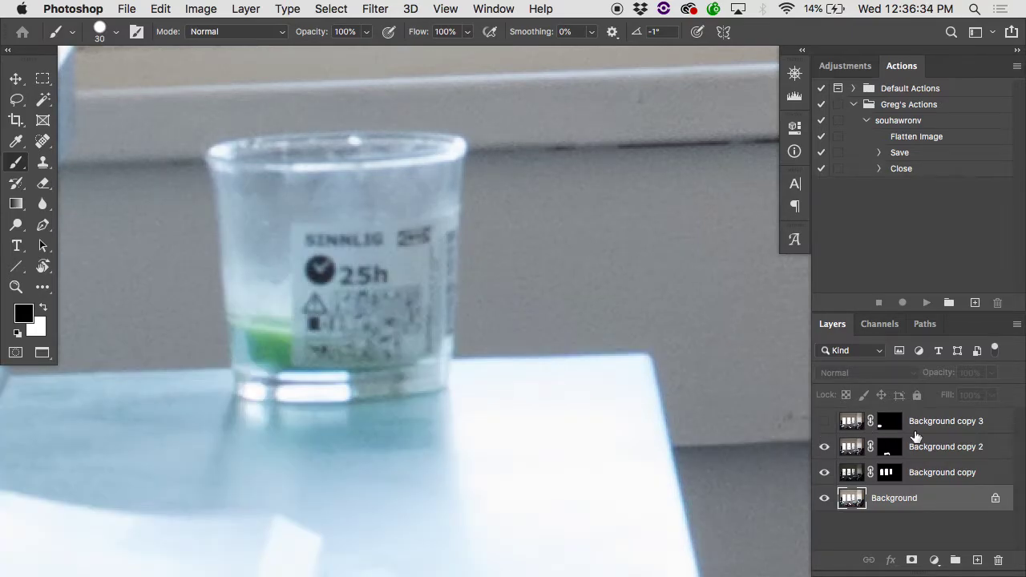
{"action": "left_click", "coordinate": [825, 423]}
- Nudge the Background copy 3 layer up and slightly right until the glass and its label align with the layer beneath
{"action": "left_click", "coordinate": [852, 422]}
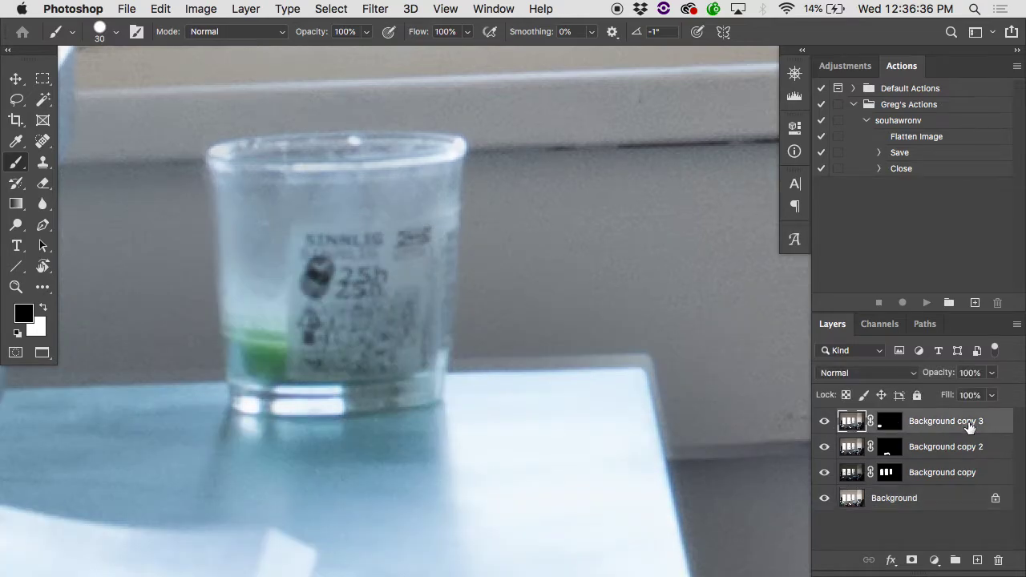
{"action": "key", "text": "v"}
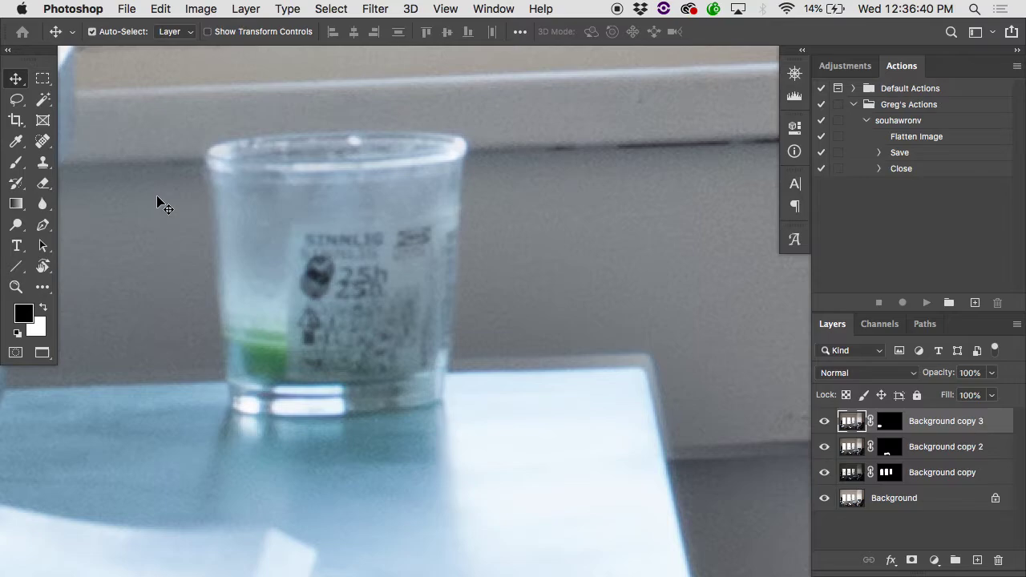
{"action": "key", "text": "Down"}
{"action": "key", "text": "Up"}
{"action": "key", "text": "Right"}
{"action": "key", "text": "Up"}
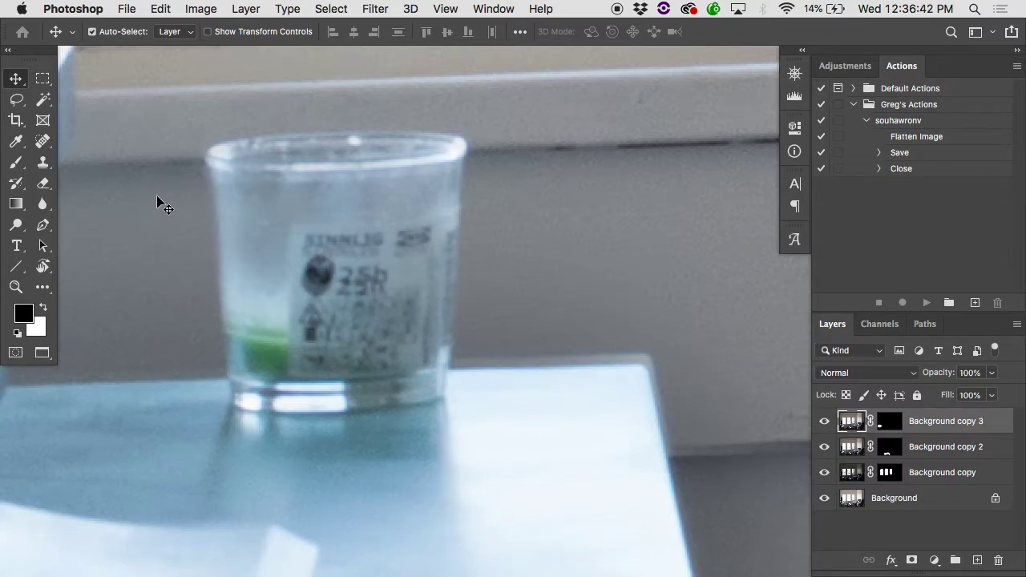
{"action": "key", "text": "Up"}
{"action": "key", "text": "Right"}
{"action": "key", "text": "Up"}
{"action": "key", "text": "Up"}
{"action": "key", "text": "Up"}
{"action": "key", "text": "Up"}
{"action": "key", "text": "Up"}
{"action": "key", "text": "Up"}
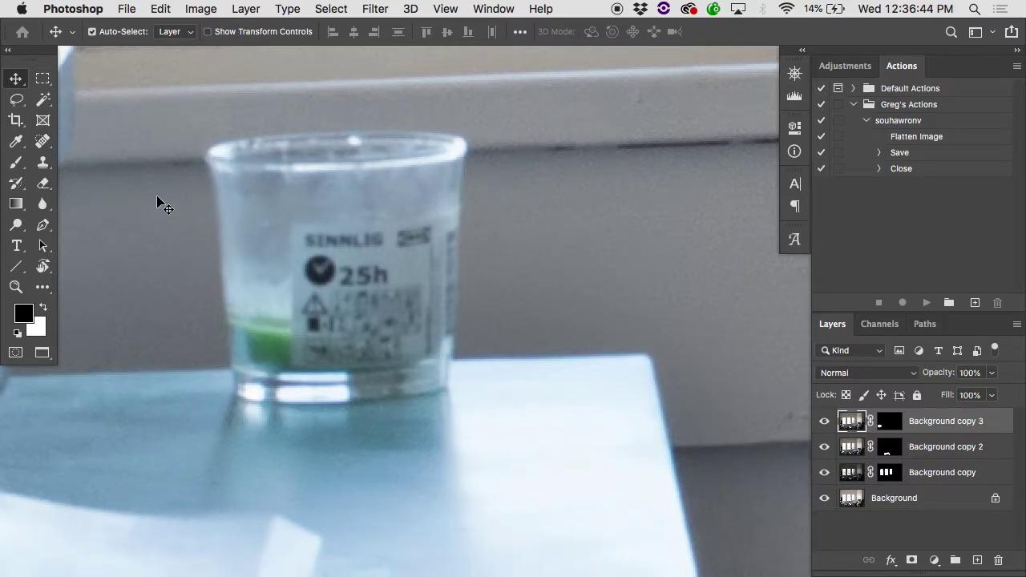
- Examine the game controllers on the small table with Background copy 2 hidden and shown to check for misalignment
{"action": "scroll", "coordinate": [158, 202], "scroll_direction": "right", "scroll_amount": 15}
{"action": "scroll", "coordinate": [157, 203], "scroll_direction": "down", "scroll_amount": 10}
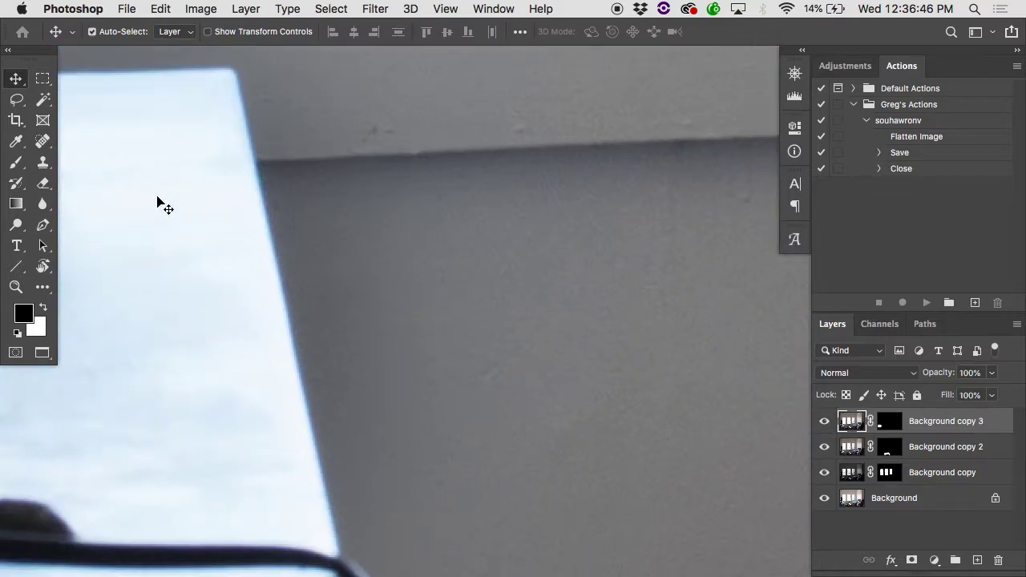
{"action": "scroll", "coordinate": [160, 205], "scroll_direction": "down", "scroll_amount": 3}
{"action": "scroll", "coordinate": [160, 204], "scroll_direction": "left", "scroll_amount": 3}
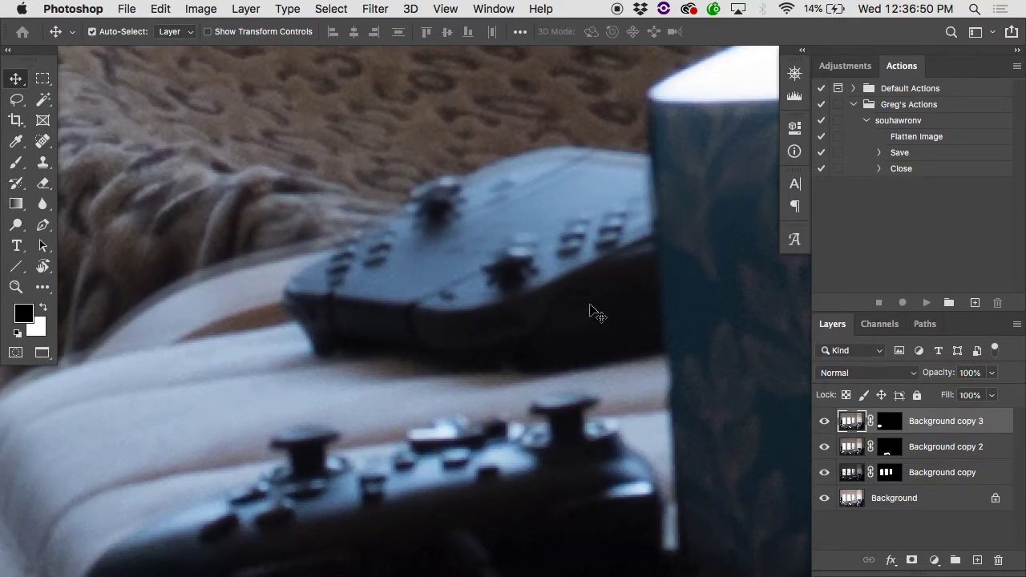
{"action": "scroll", "coordinate": [591, 309], "scroll_direction": "down", "scroll_amount": 3}
{"action": "scroll", "coordinate": [591, 310], "scroll_direction": "left", "scroll_amount": 1}
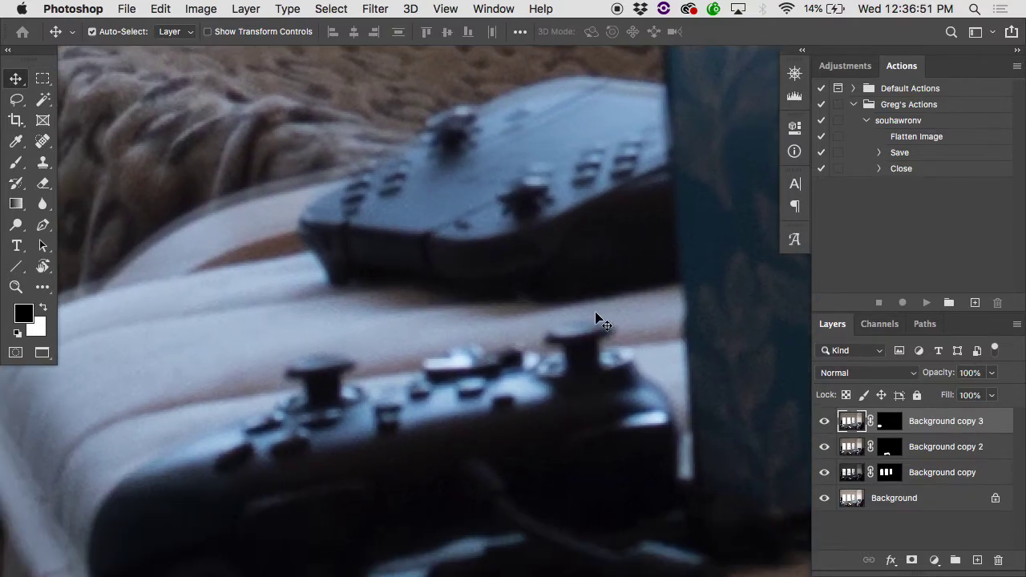
{"action": "left_click", "coordinate": [827, 447]}
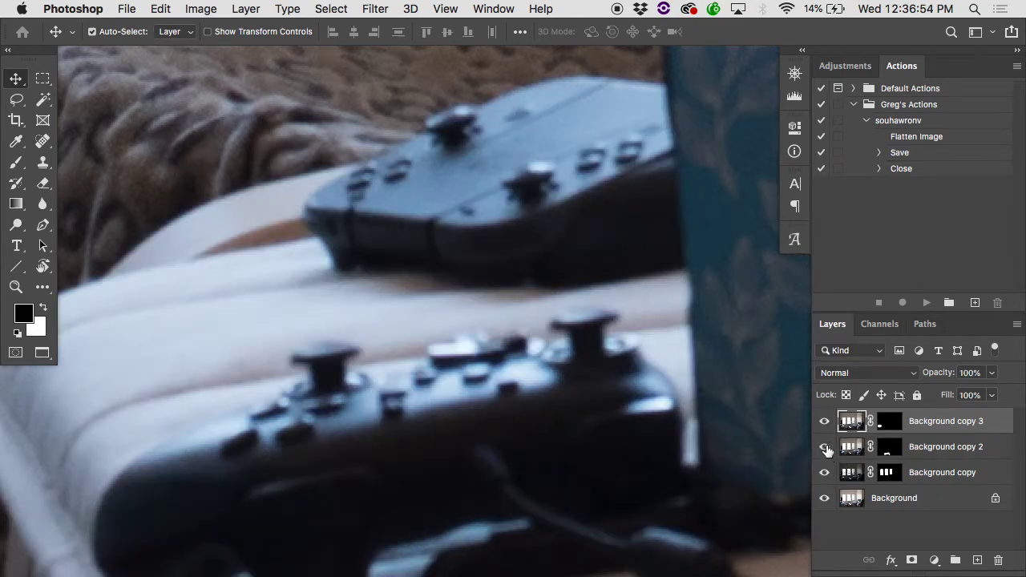
{"action": "left_click", "coordinate": [826, 447]}
- Nudge the Background copy 2 layer up and slightly right to align the game controllers with the Background
{"action": "left_click", "coordinate": [849, 449]}
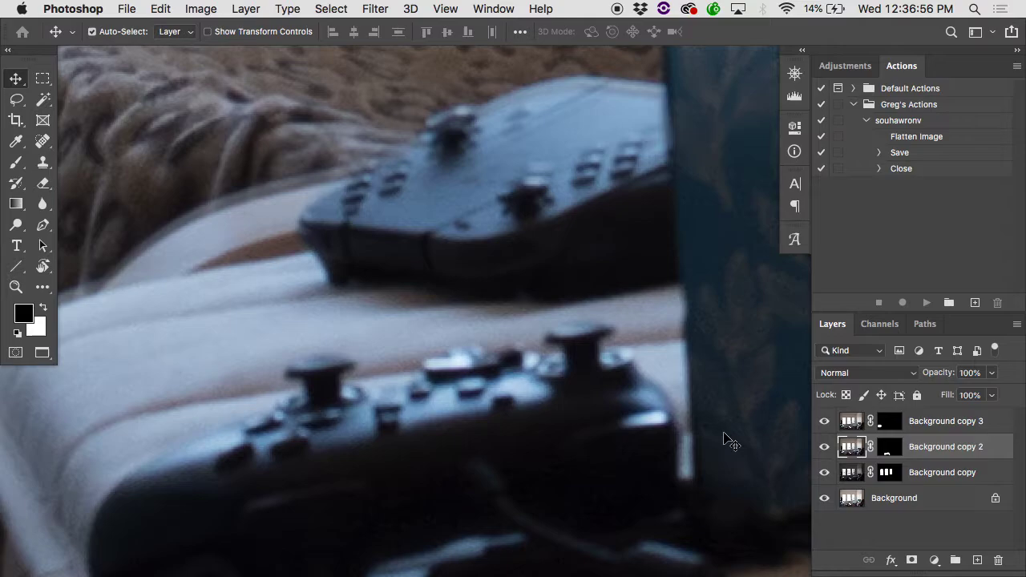
{"action": "key", "text": "Up"}
{"action": "key", "text": "Up"}
{"action": "key", "text": "Up"}
{"action": "key", "text": "Right"}
{"action": "key", "text": "Right"}
{"action": "key", "text": "Up"}
{"action": "key", "text": "Up"}
{"action": "key", "text": "Up"}
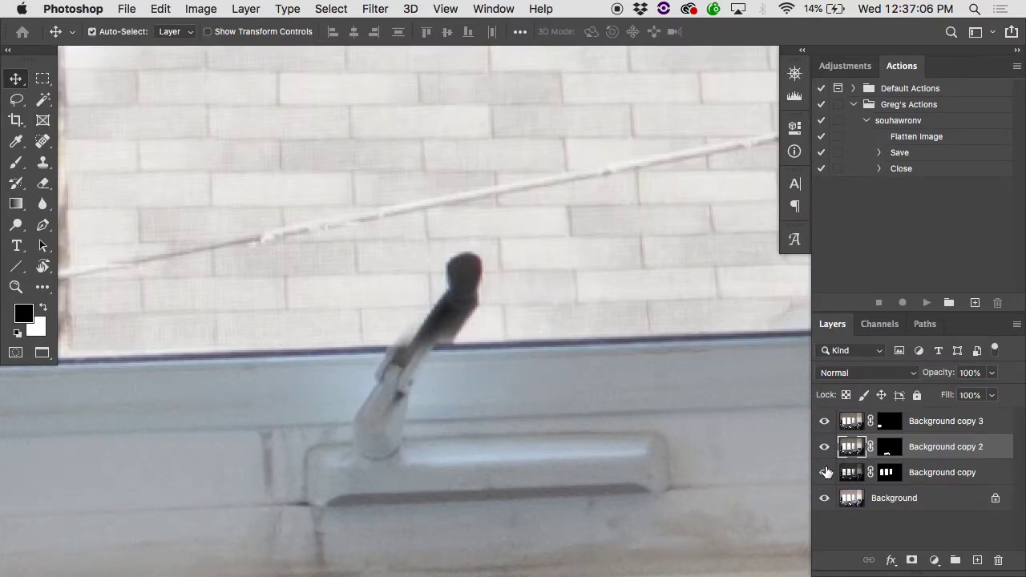
- Align the Background copy layer with the window crank handle and inspect its layer mask on its own
{"action": "left_click", "coordinate": [846, 474]}
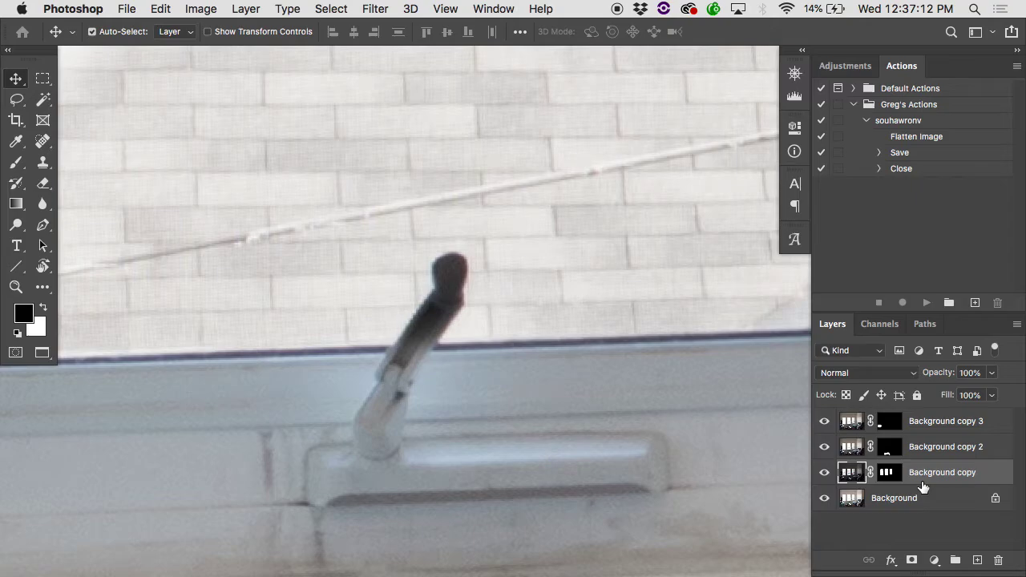
{"action": "left_click", "coordinate": [889, 473], "text": "alt"}
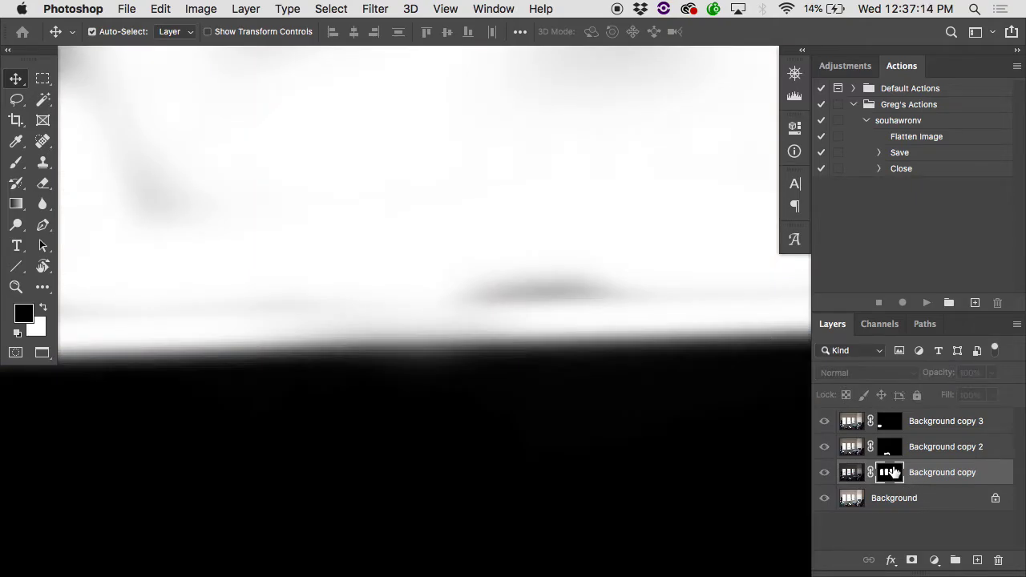
{"action": "left_click", "coordinate": [892, 472], "text": "alt"}
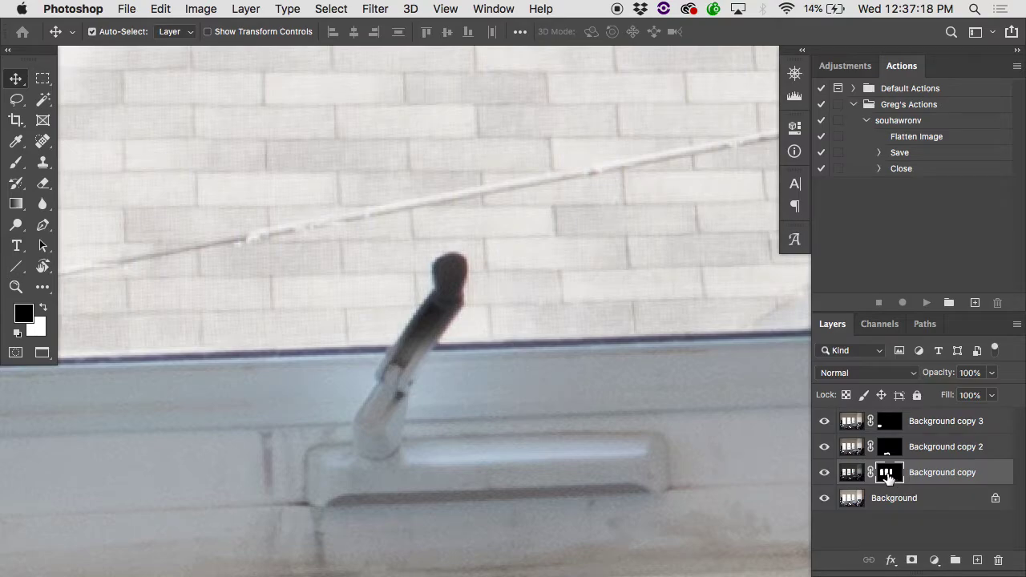
- Paint black on the Background copy mask over the crank handle, using a 10 px brush with its hardness set to 0%
{"action": "key", "text": "b"}
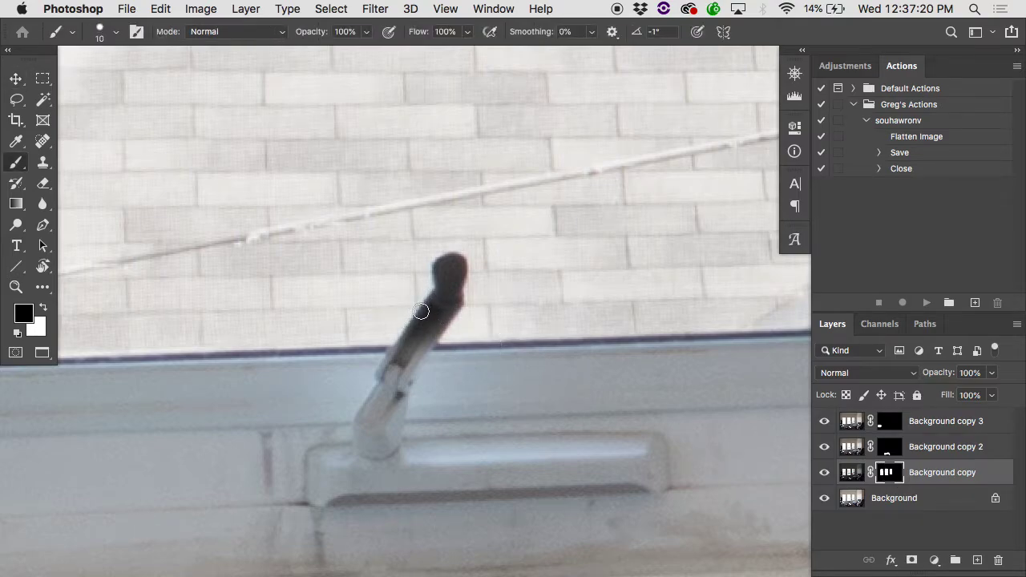
{"action": "left_click_drag", "start_coordinate": [389, 391], "coordinate": [450, 273]}
{"action": "right_click", "coordinate": [450, 274]}
{"action": "left_click_drag", "start_coordinate": [553, 157], "coordinate": [465, 165]}
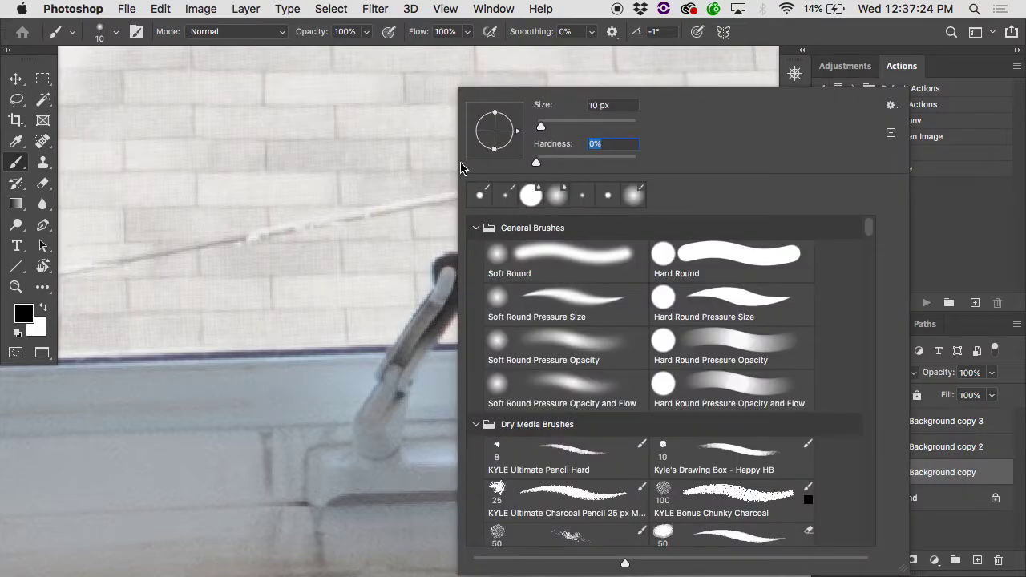
{"action": "key", "text": "Return"}
{"action": "mouse_move", "coordinate": [394, 377]}
{"action": "left_mouse_down"}
{"action": "mouse_move", "coordinate": [445, 295]}
{"action": "mouse_move", "coordinate": [409, 336]}
{"action": "mouse_move", "coordinate": [425, 353]}
{"action": "mouse_move", "coordinate": [446, 317]}
{"action": "mouse_move", "coordinate": [409, 360]}
{"action": "mouse_move", "coordinate": [458, 294]}
{"action": "mouse_move", "coordinate": [461, 259]}
{"action": "mouse_move", "coordinate": [447, 276]}
{"action": "mouse_move", "coordinate": [453, 261]}
{"action": "mouse_move", "coordinate": [441, 264]}
{"action": "mouse_move", "coordinate": [439, 279]}
{"action": "mouse_move", "coordinate": [447, 269]}
{"action": "mouse_move", "coordinate": [473, 276]}
{"action": "mouse_move", "coordinate": [460, 300]}
{"action": "left_mouse_up"}
- Try painting white on the Background copy mask beside the crank handle with a 20 px brush, and undo the stroke
{"action": "key", "text": "x"}
{"action": "key", "text": "bracketright"}
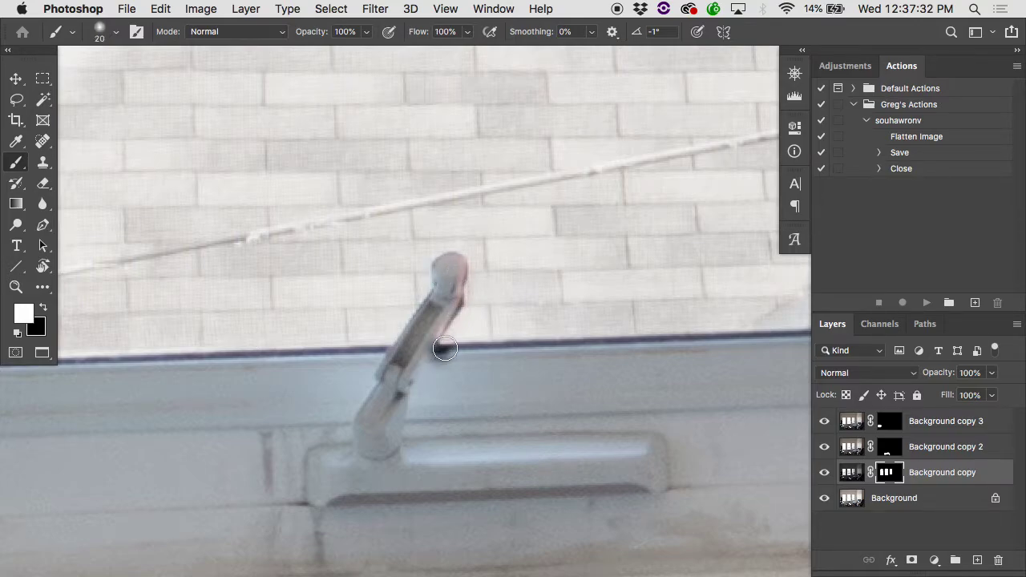
{"action": "left_click_drag", "start_coordinate": [445, 348], "coordinate": [446, 343]}
{"action": "key", "text": "super+z"}
- Close the room photo without saving its changes
{"action": "left_click", "coordinate": [448, 368], "text": "alt"}
{"action": "left_click", "coordinate": [448, 368], "text": "alt"}
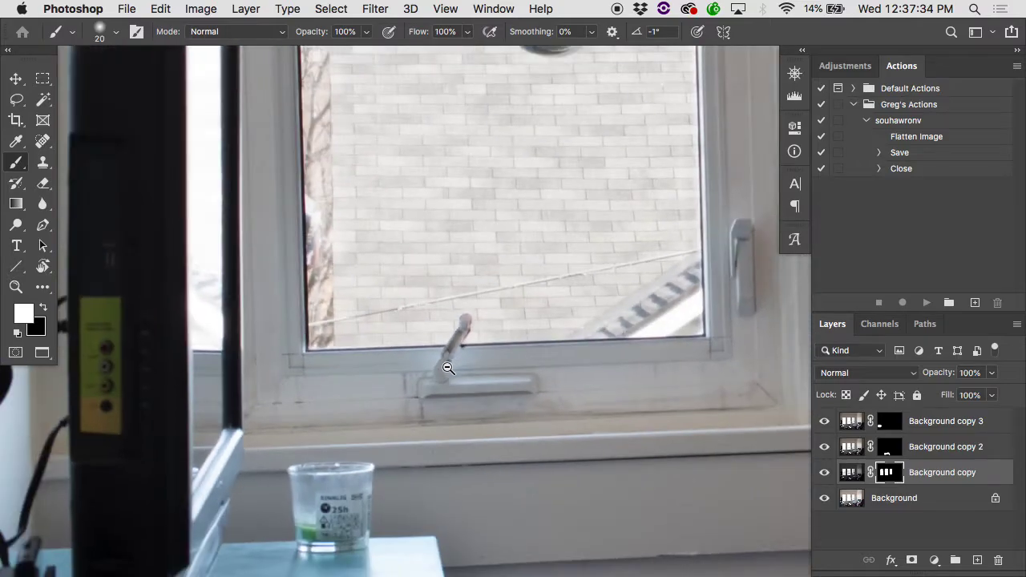
{"action": "key", "text": "super+w"}
{"action": "key", "text": "d"}
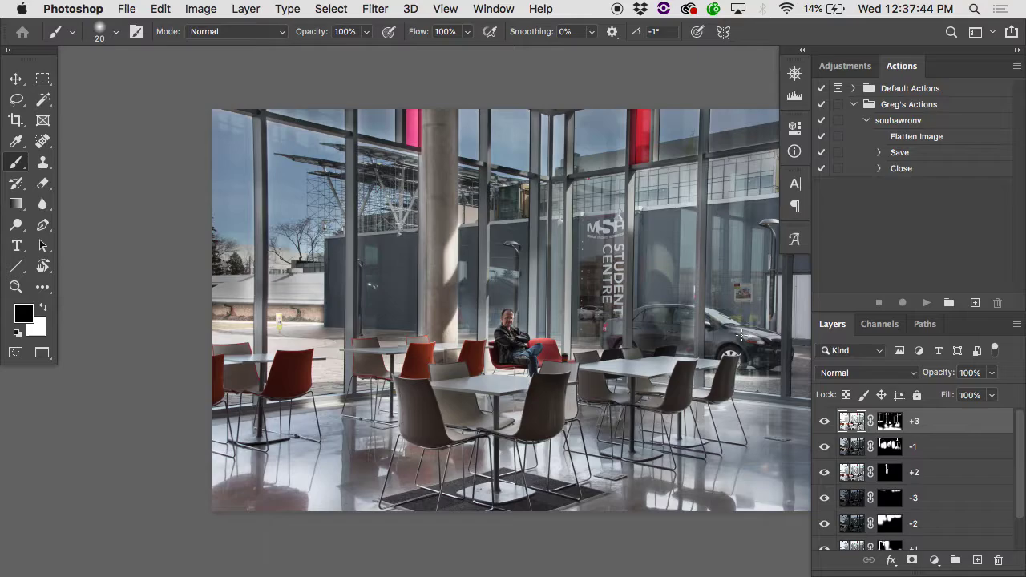
- Compare the normal layer shown alone with the full blend of the student centre photo
{"action": "scroll", "coordinate": [742, 335], "scroll_direction": "right", "scroll_amount": 3}
{"action": "scroll", "coordinate": [742, 335], "scroll_direction": "down", "scroll_amount": 1}
{"action": "scroll", "coordinate": [903, 465], "scroll_direction": "down", "scroll_amount": 2}
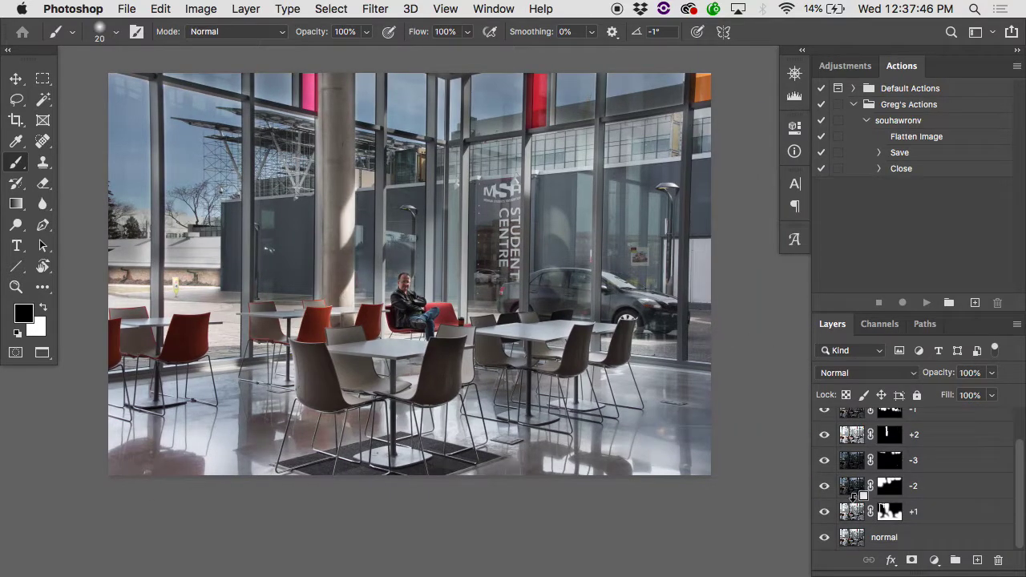
{"action": "left_click", "coordinate": [825, 537], "text": "alt"}
{"action": "left_click", "coordinate": [825, 537], "text": "alt"}
- Examine the yellow caution sign outside the window with the +3 layer hidden and shown to check for misalignment
{"action": "left_click", "coordinate": [181, 265], "text": "super"}
{"action": "scroll", "coordinate": [181, 265], "scroll_direction": "left", "scroll_amount": 5}
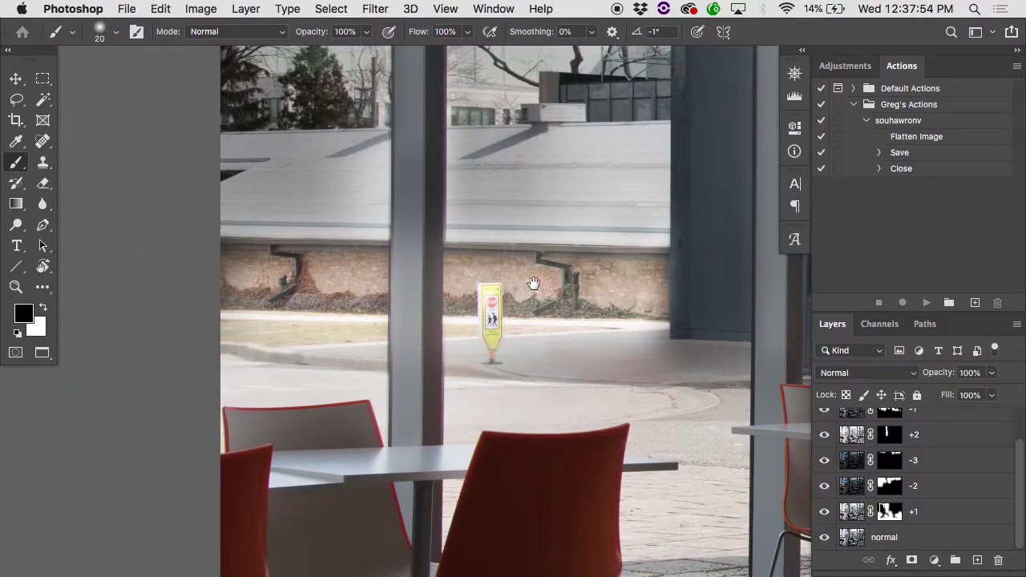
{"action": "scroll", "coordinate": [505, 276], "scroll_direction": "up", "scroll_amount": 3}
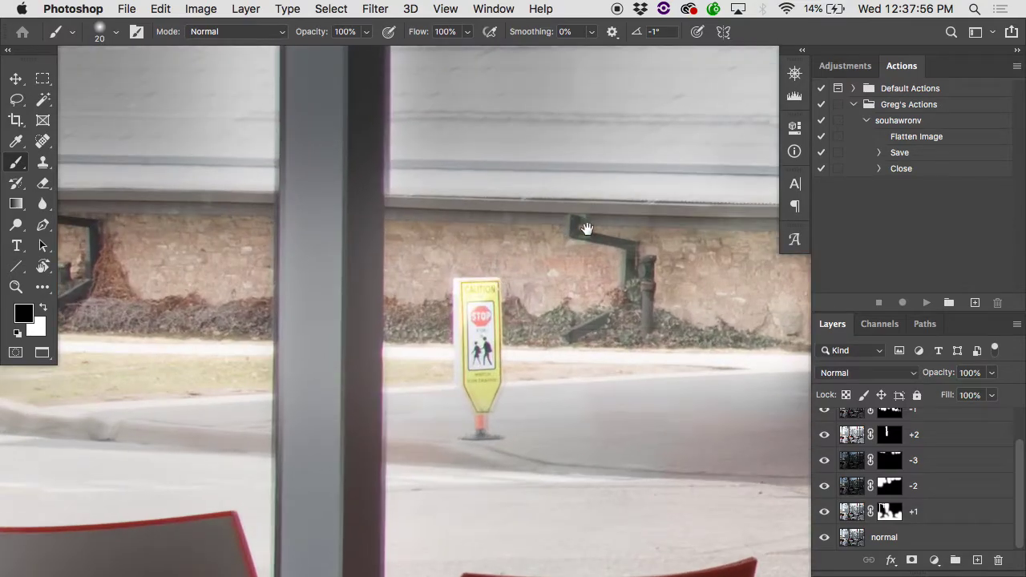
{"action": "scroll", "coordinate": [858, 469], "scroll_direction": "up", "scroll_amount": 2}
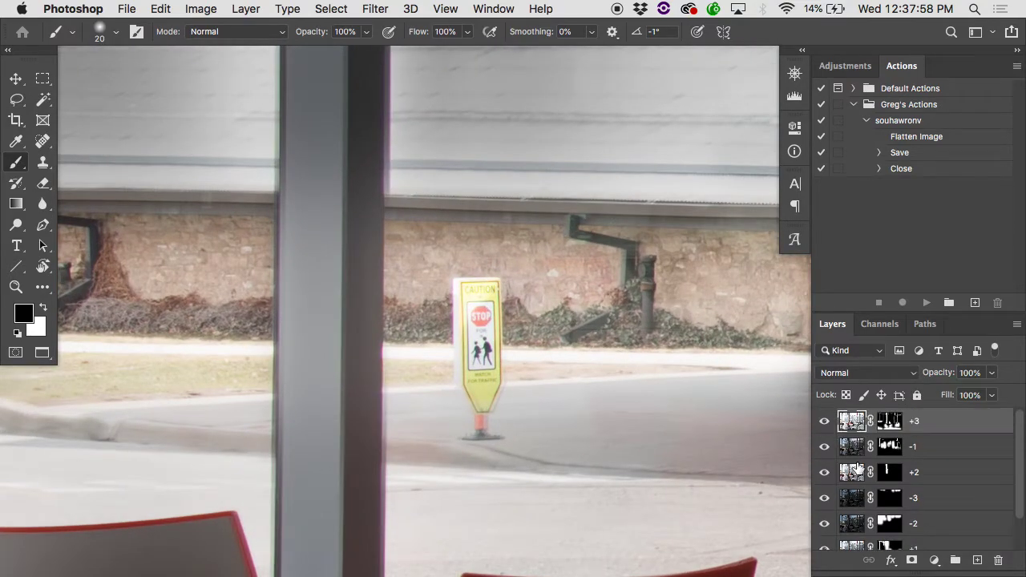
{"action": "left_click", "coordinate": [825, 422]}
{"action": "key", "text": "v"}
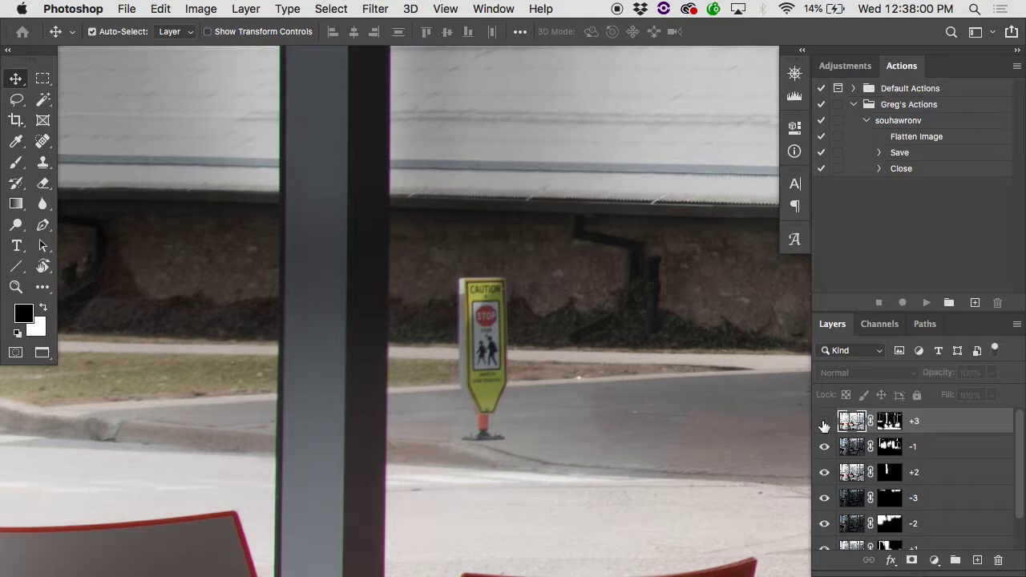
{"action": "left_click", "coordinate": [824, 423]}
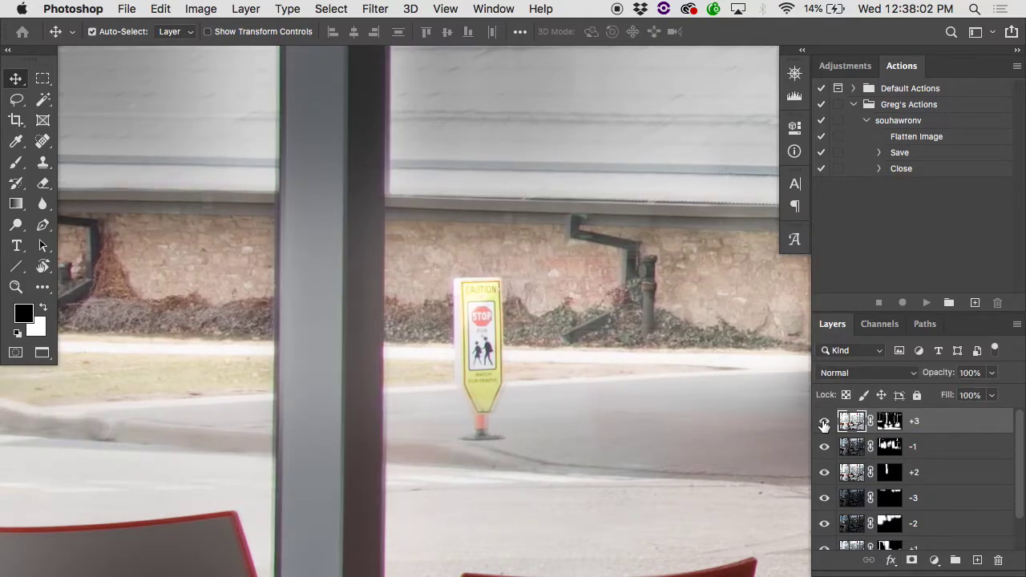
- Nudge the +3 layer six steps to the right to align the caution sign with the layers beneath
{"action": "key", "text": "Right"}
{"action": "key", "text": "Right"}
{"action": "key", "text": "Right"}
{"action": "key", "text": "Right"}
{"action": "key", "text": "Right"}
{"action": "key", "text": "Right"}
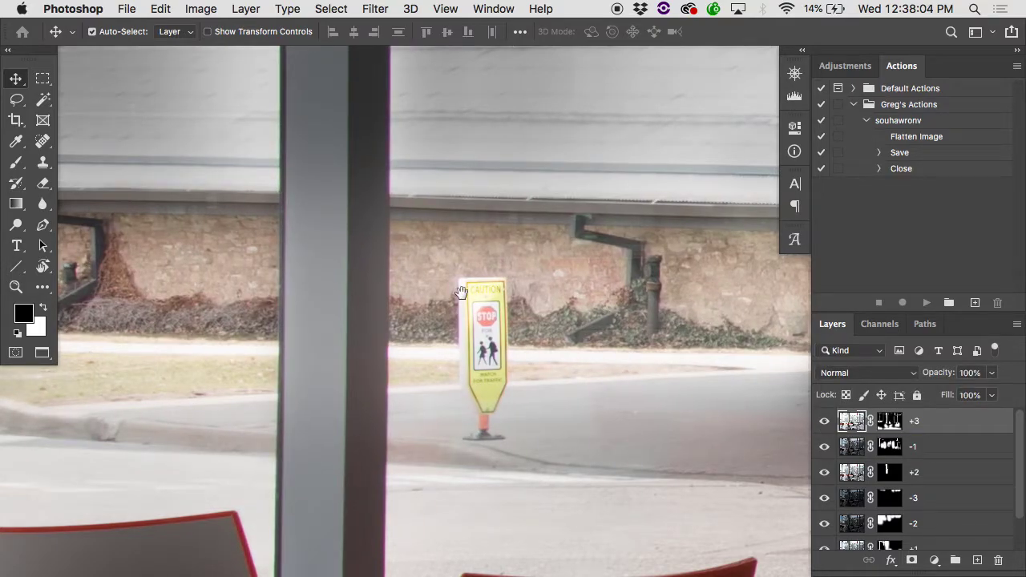
- Inspect the +3 layer's mask on its own around the window frame, and return to the image view
{"action": "left_click_drag", "start_coordinate": [461, 294], "coordinate": [537, 293]}
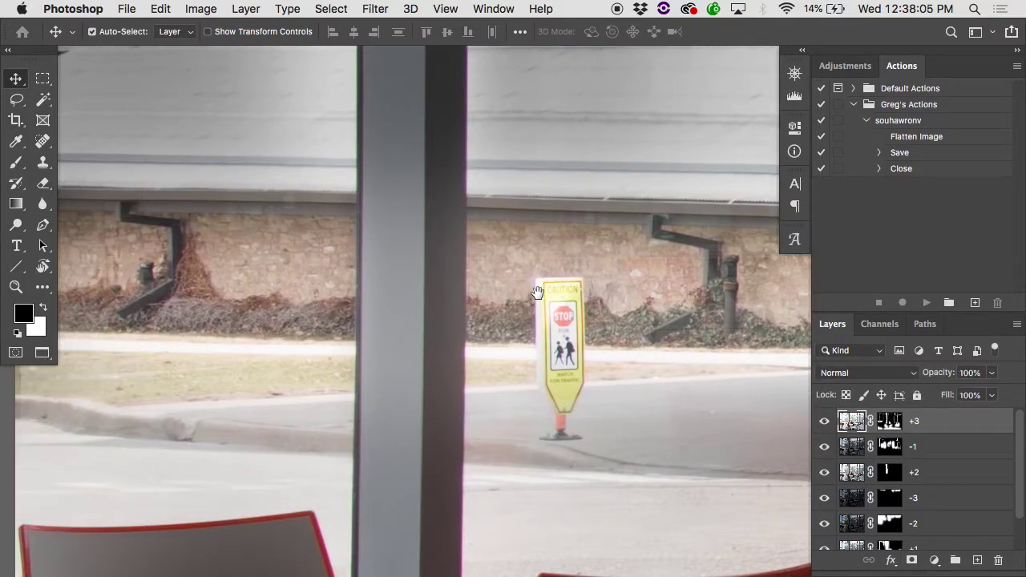
{"action": "left_click", "coordinate": [890, 421], "text": "alt"}
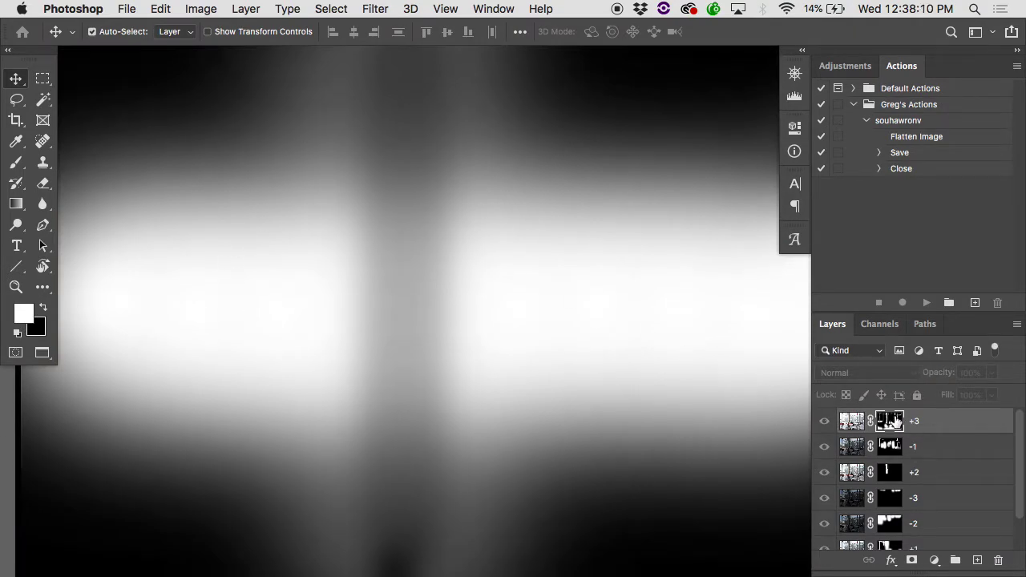
{"action": "left_click", "coordinate": [894, 422], "text": "alt"}
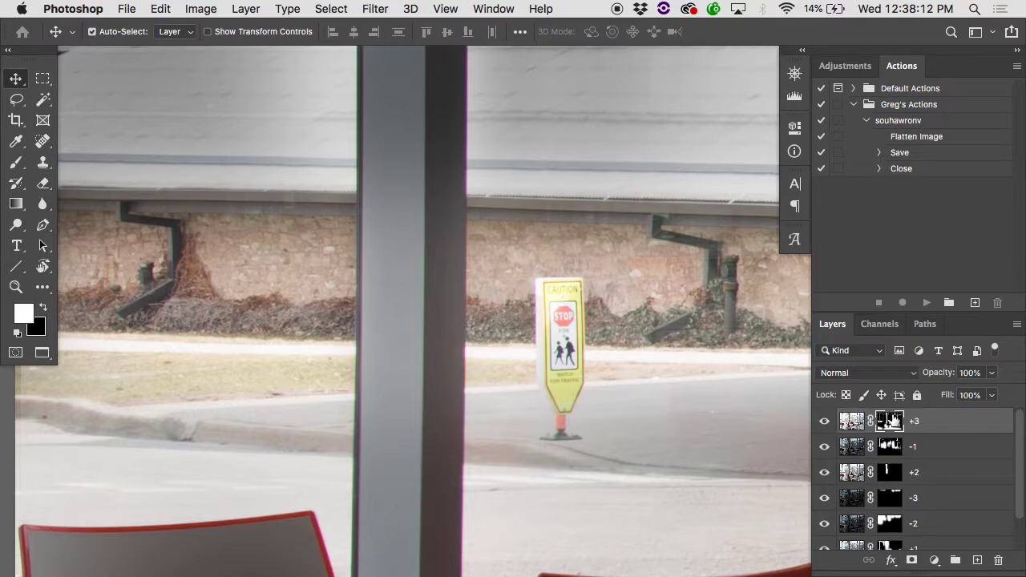
- Paint white on the +3 layer's mask along the top of the stone wall beside the drainpipe with a 25 px brush
{"action": "key", "text": "b"}
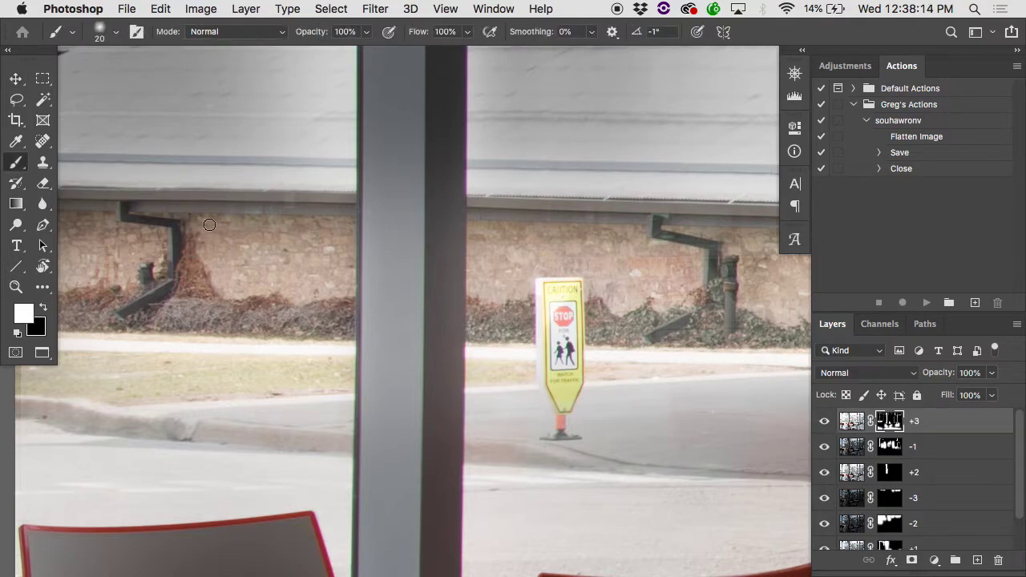
{"action": "key", "text": "bracketright"}
{"action": "mouse_move", "coordinate": [223, 223]}
{"action": "left_mouse_down"}
{"action": "mouse_move", "coordinate": [301, 222]}
{"action": "mouse_move", "coordinate": [158, 218]}
{"action": "mouse_move", "coordinate": [323, 216]}
{"action": "mouse_move", "coordinate": [48, 225]}
{"action": "mouse_move", "coordinate": [189, 218]}
{"action": "left_mouse_up"}
- Try painting black on the +3 mask along the roof edge above the stone wall, and undo the stroke
{"action": "key", "text": "x"}
{"action": "left_click_drag", "start_coordinate": [283, 188], "coordinate": [76, 188]}
{"action": "key", "text": "super+z"}
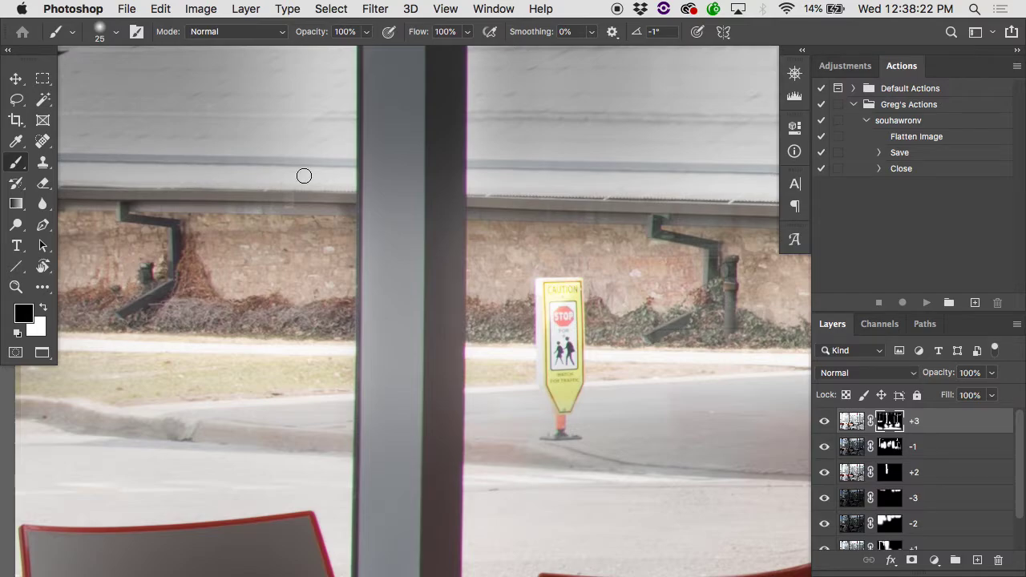
- Paint white on the +3 mask along the wall's top edge up to the window frame, and undo the last black stroke over the frame
{"action": "key", "text": "x"}
{"action": "mouse_move", "coordinate": [268, 229]}
{"action": "left_mouse_down"}
{"action": "mouse_move", "coordinate": [80, 229]}
{"action": "mouse_move", "coordinate": [367, 231]}
{"action": "mouse_move", "coordinate": [340, 214]}
{"action": "left_mouse_up"}
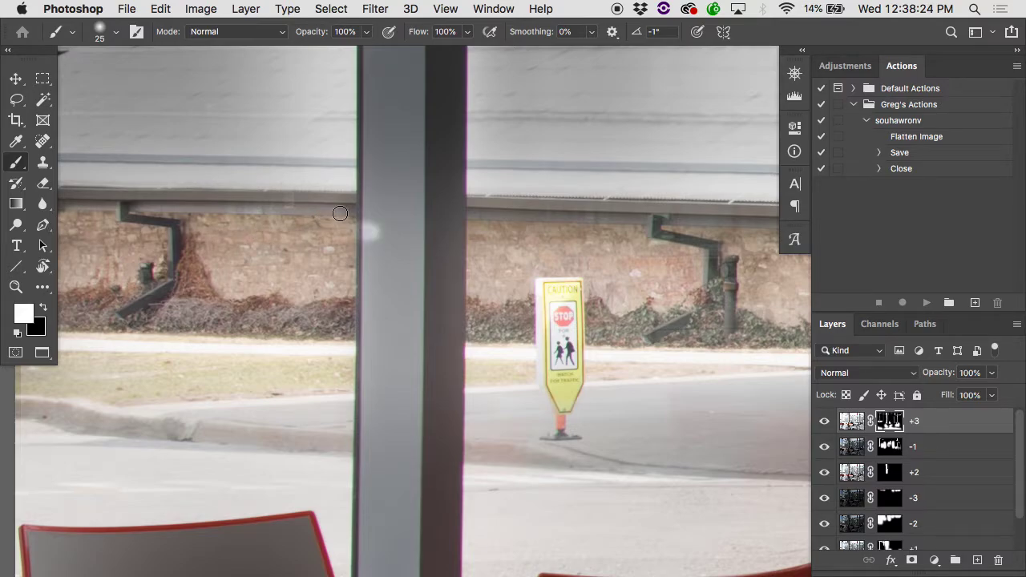
{"action": "key", "text": "x"}
{"action": "mouse_move", "coordinate": [360, 275]}
{"action": "left_mouse_down"}
{"action": "mouse_move", "coordinate": [363, 239]}
{"action": "mouse_move", "coordinate": [372, 261]}
{"action": "left_mouse_up"}
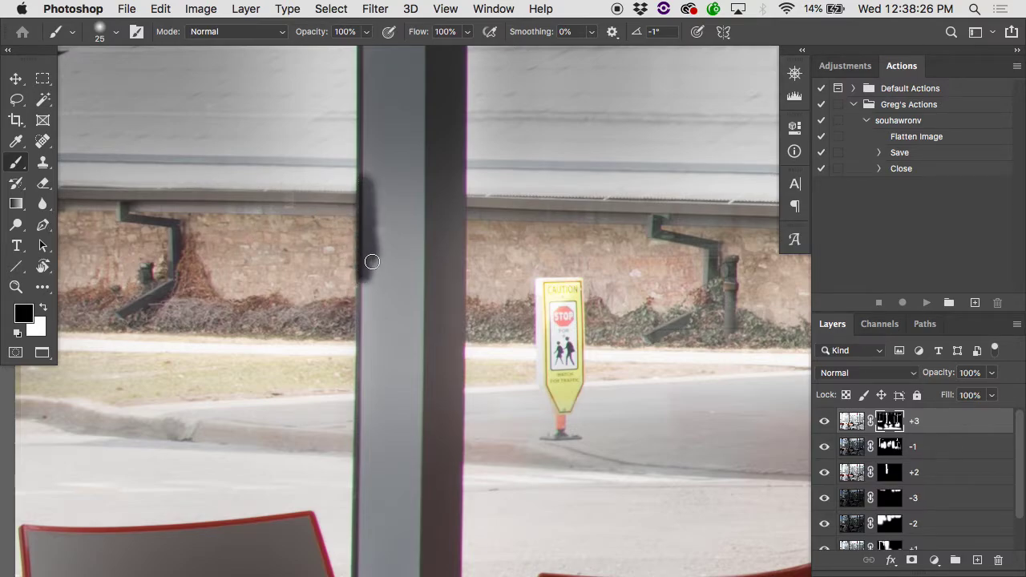
{"action": "key", "text": "super+z"}
- Paint black on the +3 mask over the white roof beside the window frame with a 50 px brush
{"action": "scroll", "coordinate": [374, 270], "scroll_direction": "up", "scroll_amount": 5}
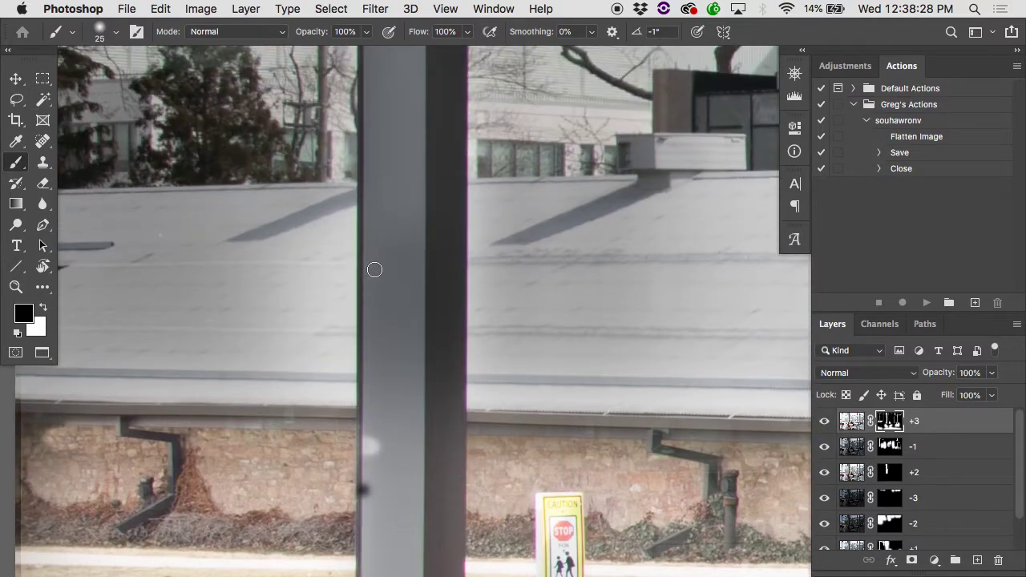
{"action": "key", "text": "bracketright"}
{"action": "key", "text": "bracketright"}
{"action": "key", "text": "bracketright"}
{"action": "key", "text": "bracketright"}
{"action": "key", "text": "bracketright"}
{"action": "mouse_move", "coordinate": [337, 251]}
{"action": "left_mouse_down"}
{"action": "mouse_move", "coordinate": [336, 308]}
{"action": "mouse_move", "coordinate": [336, 210]}
{"action": "mouse_move", "coordinate": [320, 339]}
{"action": "mouse_move", "coordinate": [304, 238]}
{"action": "mouse_move", "coordinate": [284, 360]}
{"action": "mouse_move", "coordinate": [315, 279]}
{"action": "mouse_move", "coordinate": [335, 366]}
{"action": "mouse_move", "coordinate": [316, 357]}
{"action": "mouse_move", "coordinate": [287, 302]}
{"action": "mouse_move", "coordinate": [268, 319]}
{"action": "mouse_move", "coordinate": [270, 346]}
{"action": "left_mouse_up"}
- Look over the rest of the student centre photo and close it without saving its changes
{"action": "scroll", "coordinate": [271, 347], "scroll_direction": "down", "scroll_amount": 5}
{"action": "scroll", "coordinate": [272, 347], "scroll_direction": "right", "scroll_amount": 4}
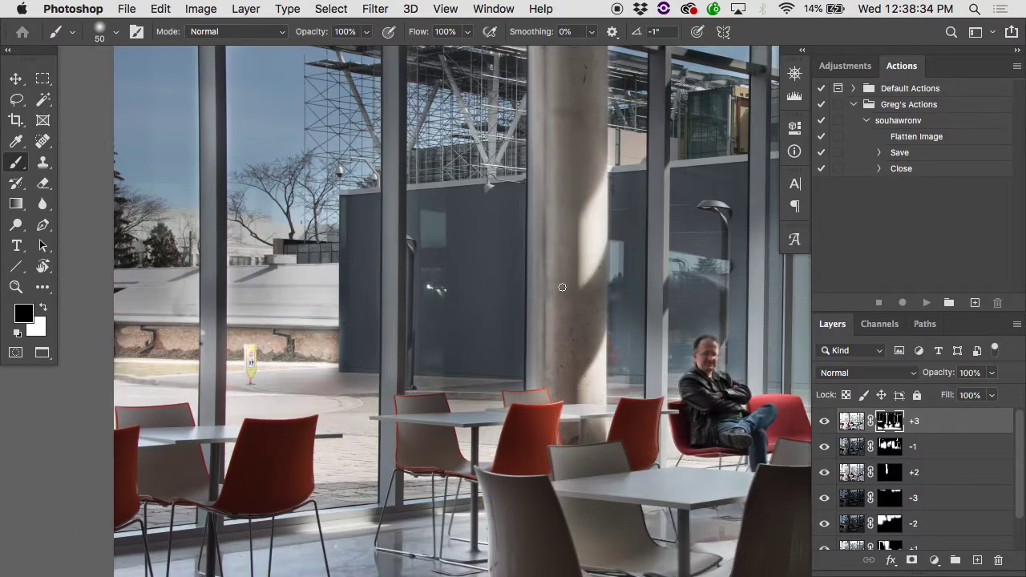
{"action": "scroll", "coordinate": [639, 300], "scroll_direction": "right", "scroll_amount": 5}
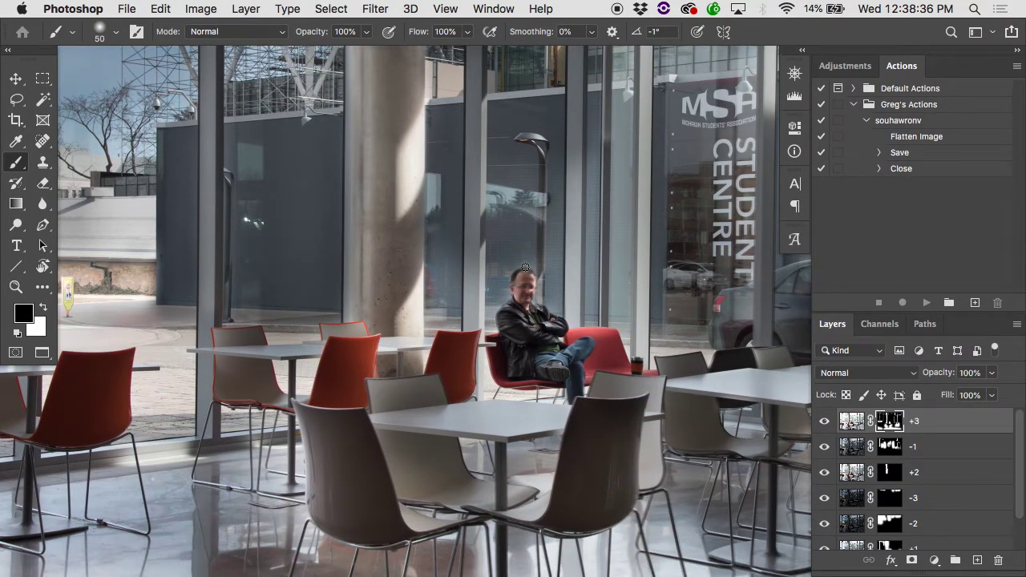
{"action": "scroll", "coordinate": [554, 254], "scroll_direction": "right", "scroll_amount": 5}
{"action": "scroll", "coordinate": [555, 254], "scroll_direction": "down", "scroll_amount": 3}
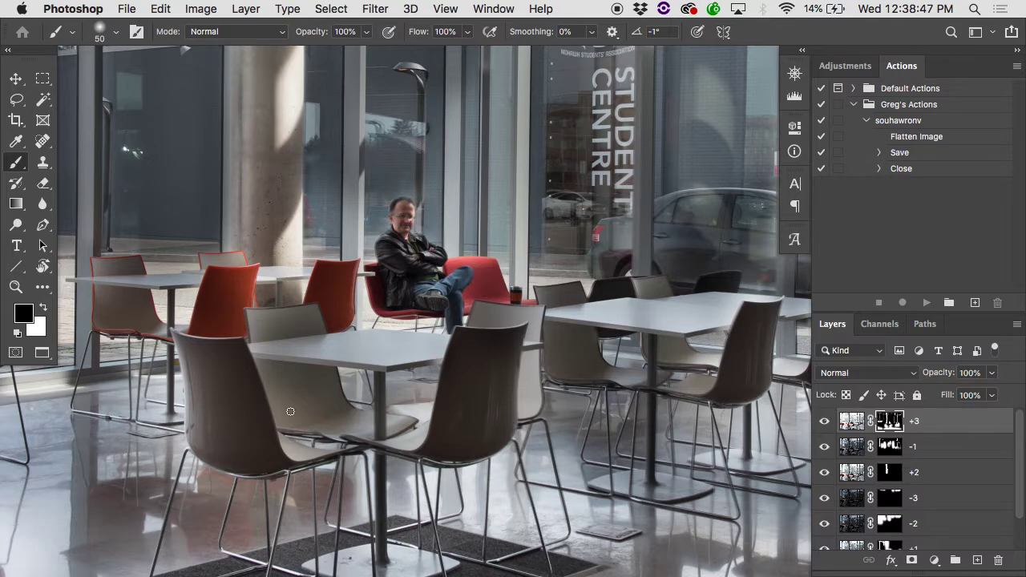
{"action": "key", "text": "super+w"}
{"action": "key", "text": "d"}
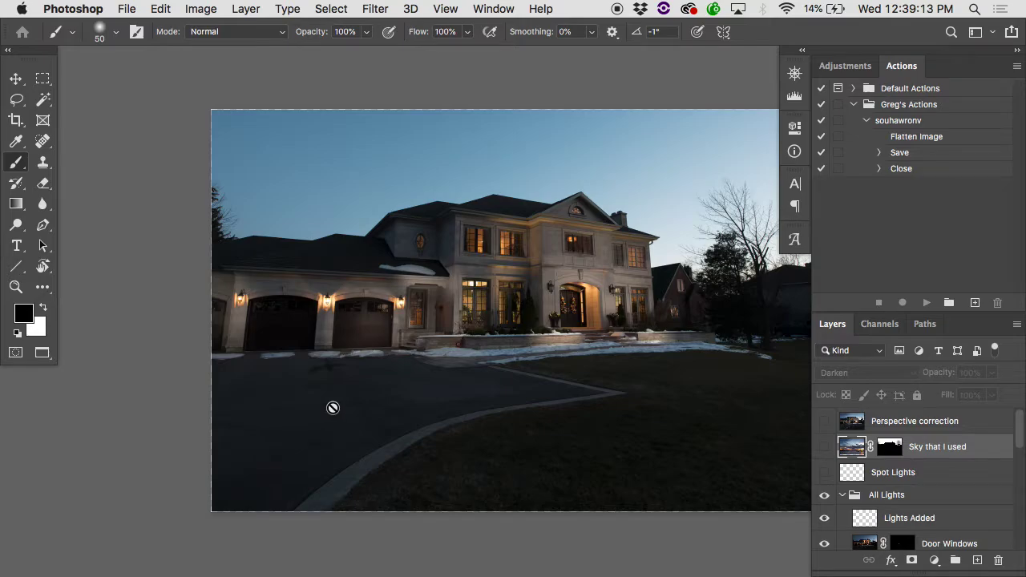
- Examine the house's upper windows with only the Base?Normal Exposure layer visible, and show the other layers again
{"action": "key", "text": "super+equal"}
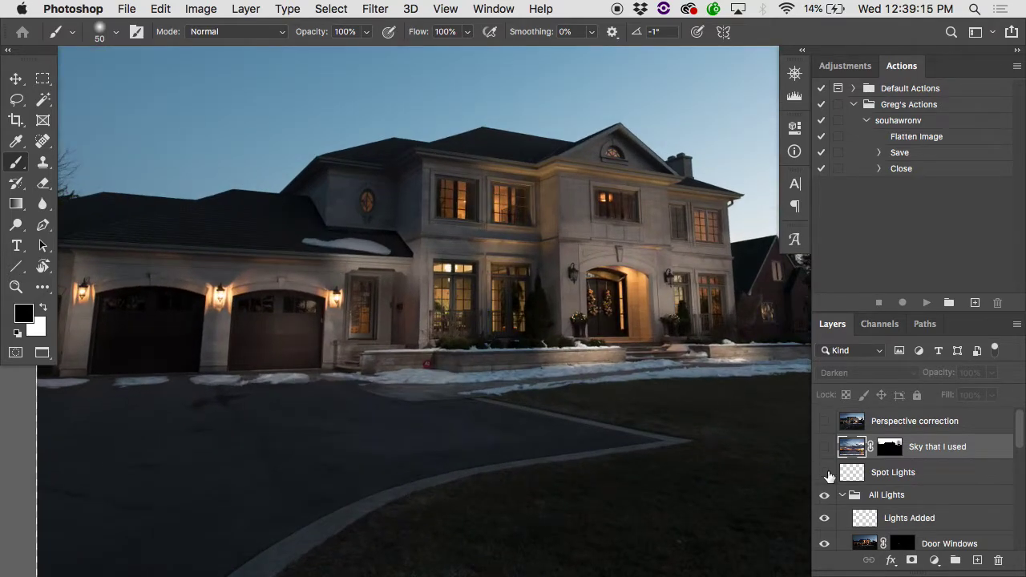
{"action": "scroll", "coordinate": [830, 477], "scroll_direction": "down", "scroll_amount": 10}
{"action": "left_click", "coordinate": [826, 537]}
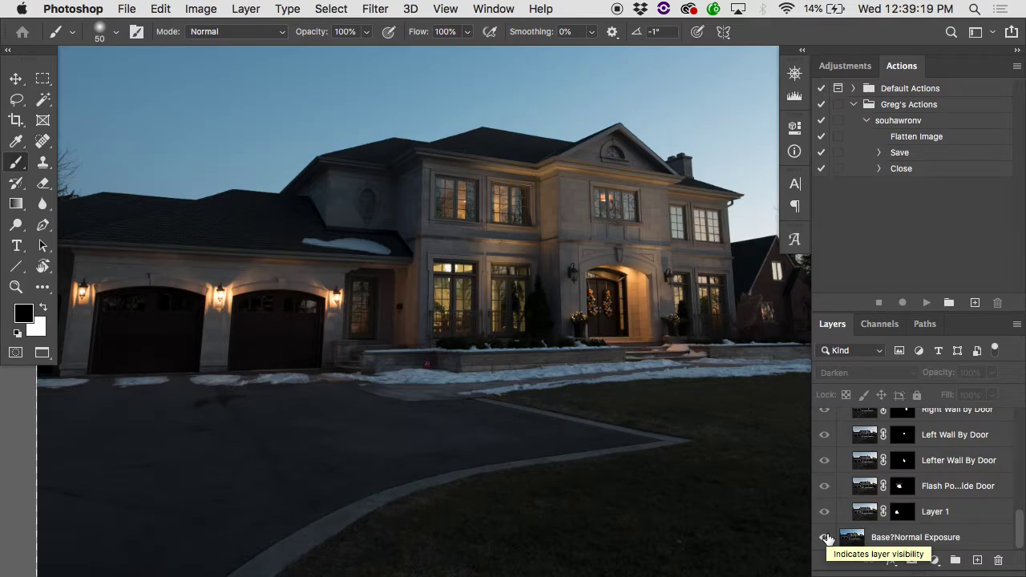
{"action": "scroll", "coordinate": [524, 210], "scroll_direction": "up", "scroll_amount": 5}
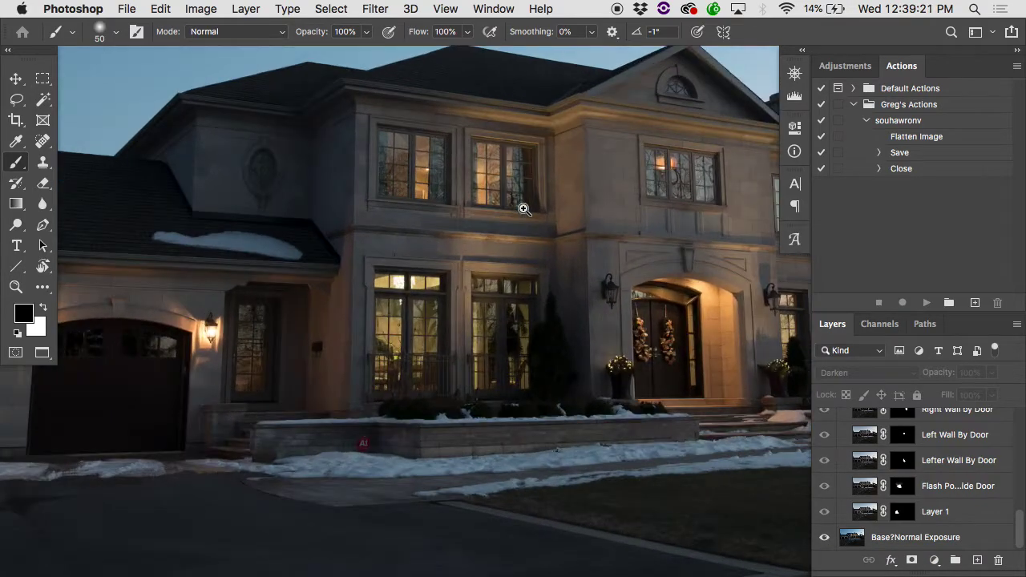
{"action": "scroll", "coordinate": [523, 209], "scroll_direction": "down", "scroll_amount": 2}
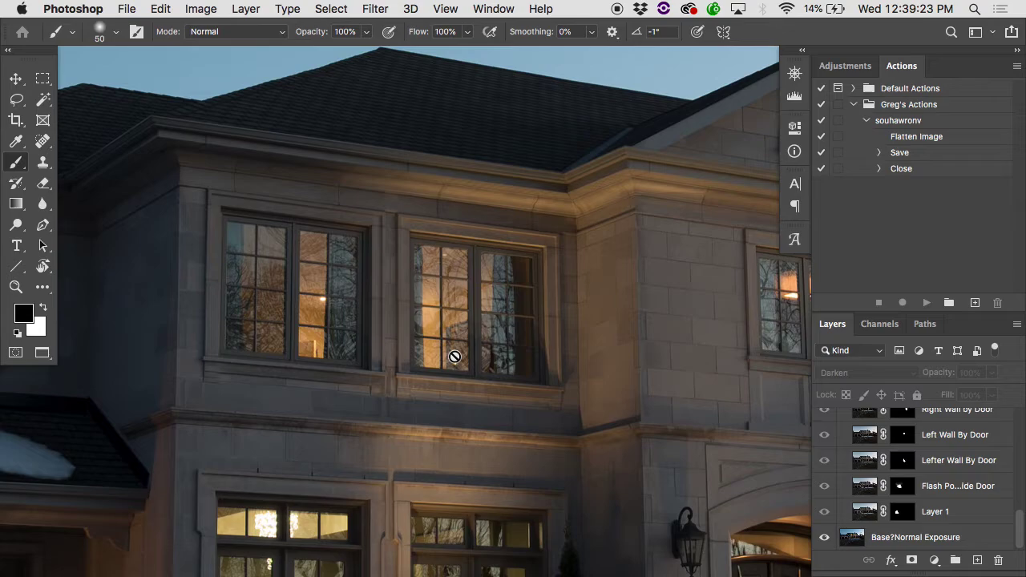
{"action": "scroll", "coordinate": [481, 272], "scroll_direction": "down", "scroll_amount": 3}
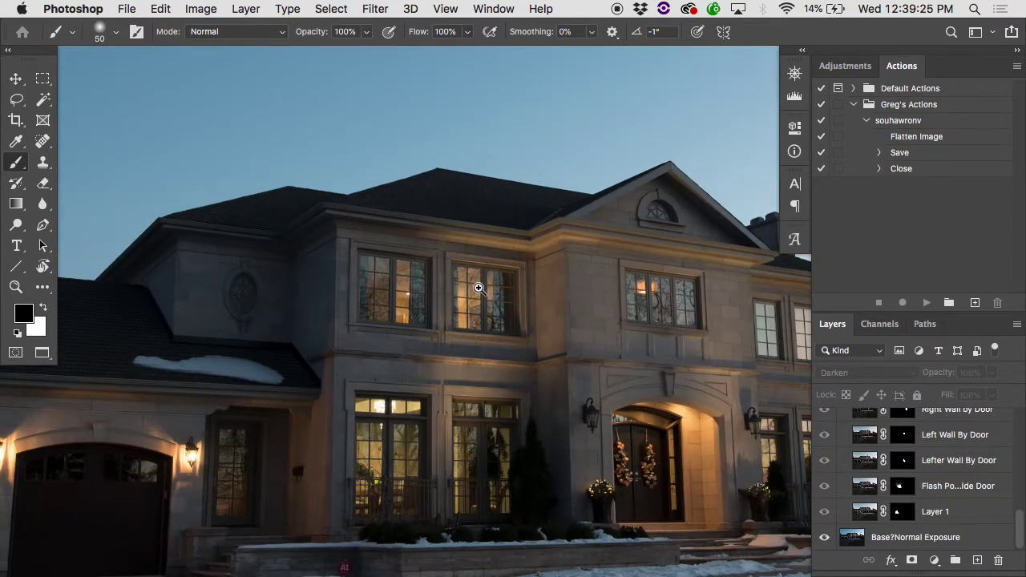
{"action": "scroll", "coordinate": [491, 297], "scroll_direction": "up", "scroll_amount": 2}
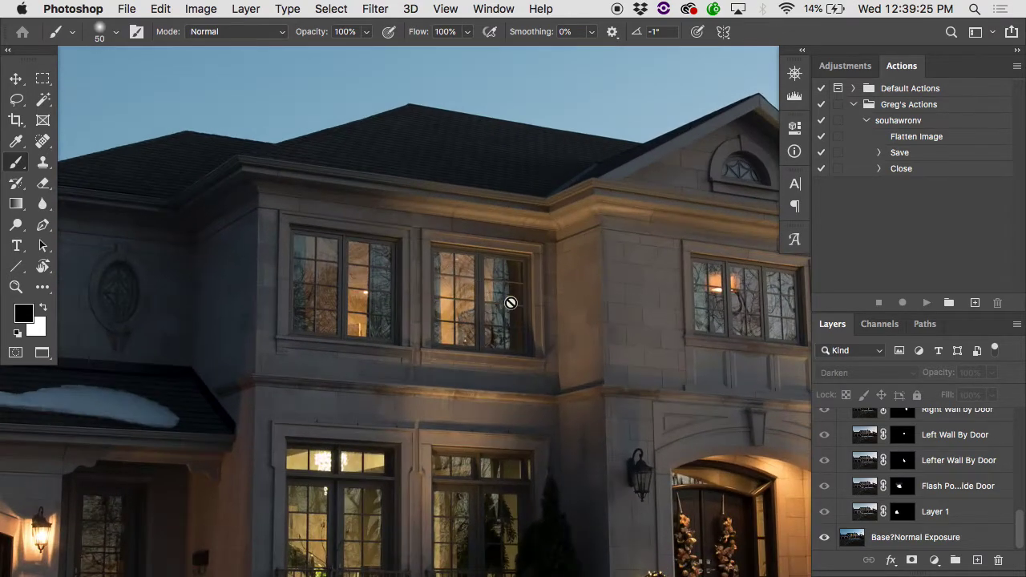
{"action": "left_click", "coordinate": [825, 538]}
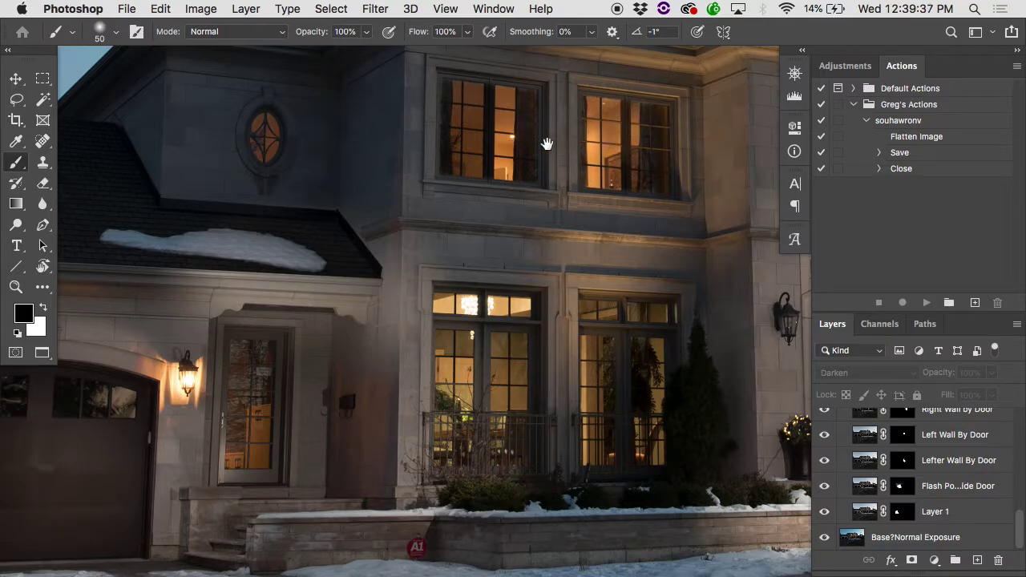
- Examine the wall around the mailbox beside the side door for blending and alignment flaws
{"action": "left_click_drag", "start_coordinate": [309, 503], "coordinate": [406, 353]}
{"action": "left_click", "coordinate": [434, 288], "text": "super"}
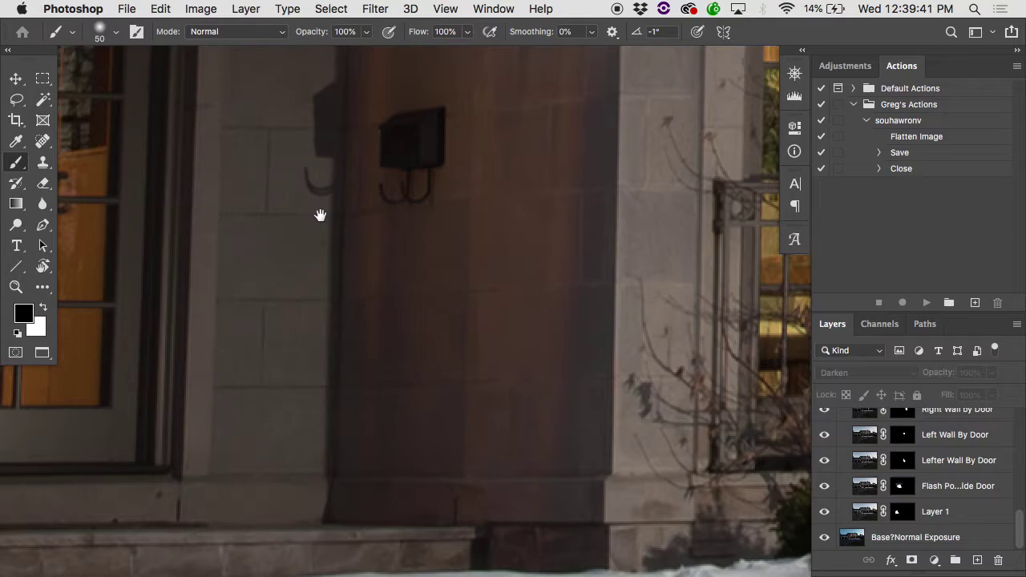
{"action": "left_click", "coordinate": [420, 206], "text": "alt"}
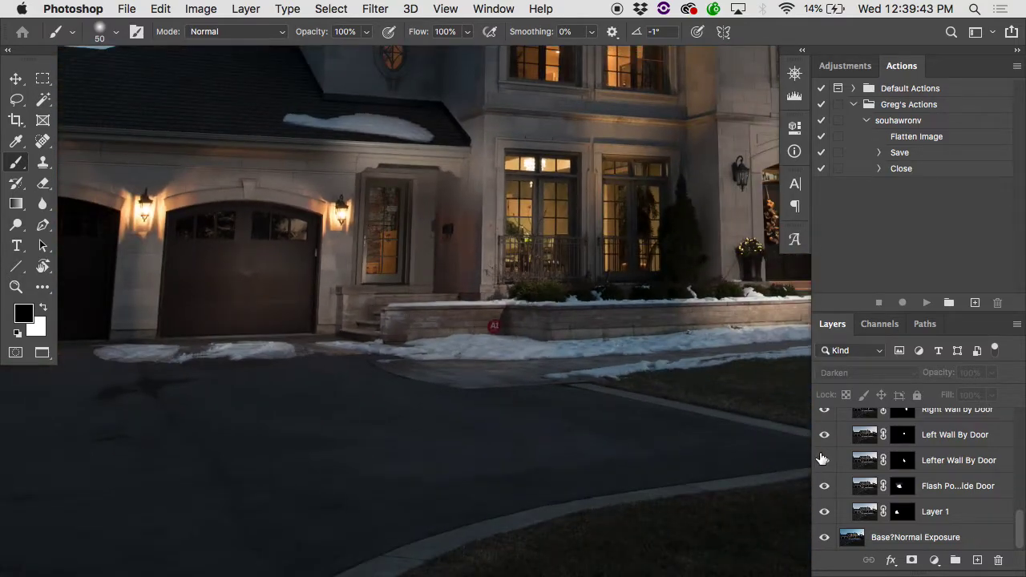
- Hide the Lights Added, Door Windows and Upper Windows layers to see their contribution to the lit windows
{"action": "scroll", "coordinate": [838, 471], "scroll_direction": "up", "scroll_amount": 10}
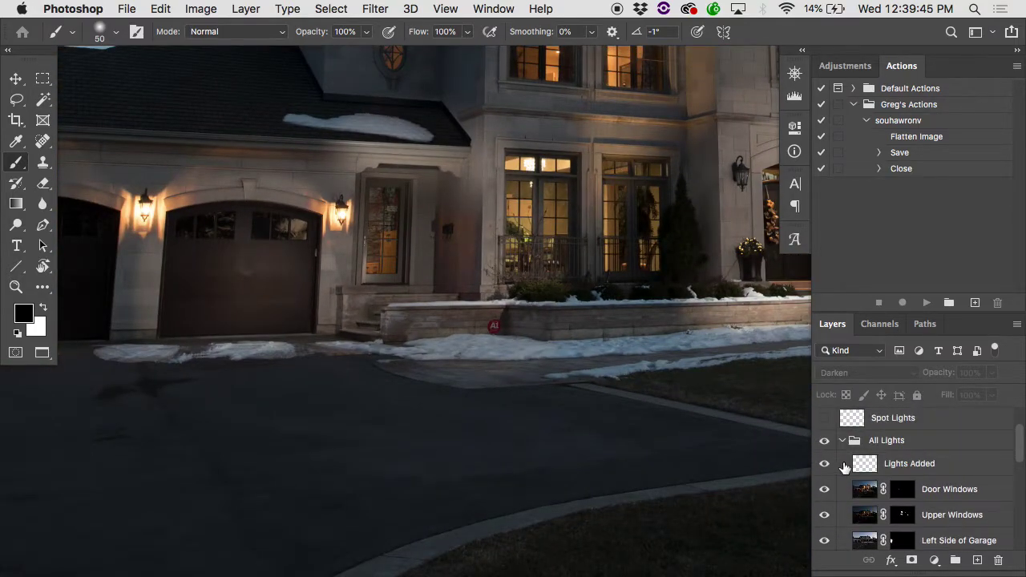
{"action": "scroll", "coordinate": [836, 465], "scroll_direction": "down", "scroll_amount": 2}
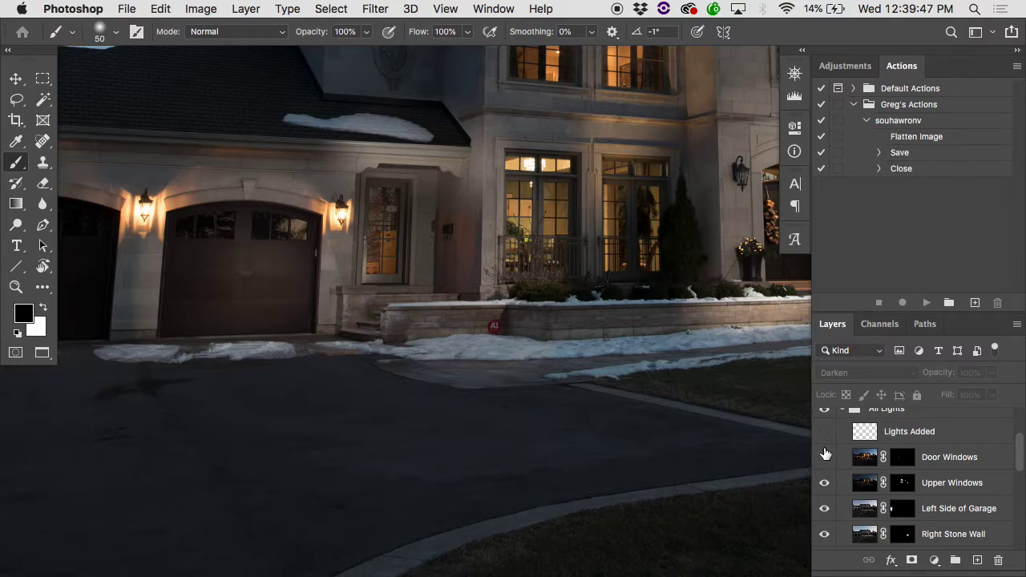
{"action": "left_click", "coordinate": [825, 456]}
{"action": "left_click", "coordinate": [824, 482]}
{"action": "left_click", "coordinate": [824, 457]}
{"action": "left_click", "coordinate": [826, 458]}
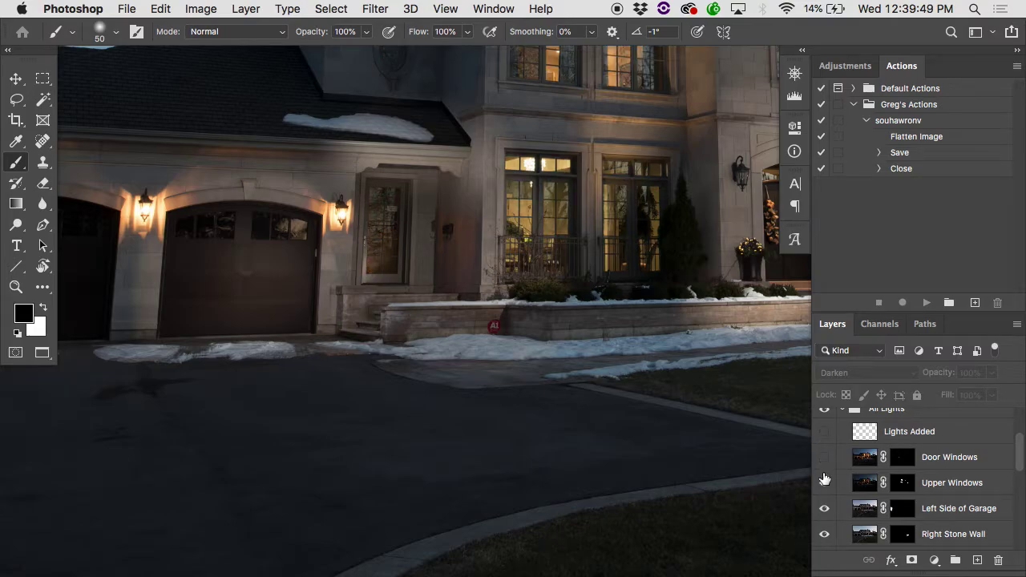
{"action": "left_click", "coordinate": [824, 482]}
{"action": "left_click", "coordinate": [824, 486]}
- Hide the remaining All Lights layers, from Above Side Door down to Layer 1, leaving the base exposure shown
{"action": "scroll", "coordinate": [824, 508], "scroll_direction": "down", "scroll_amount": 5}
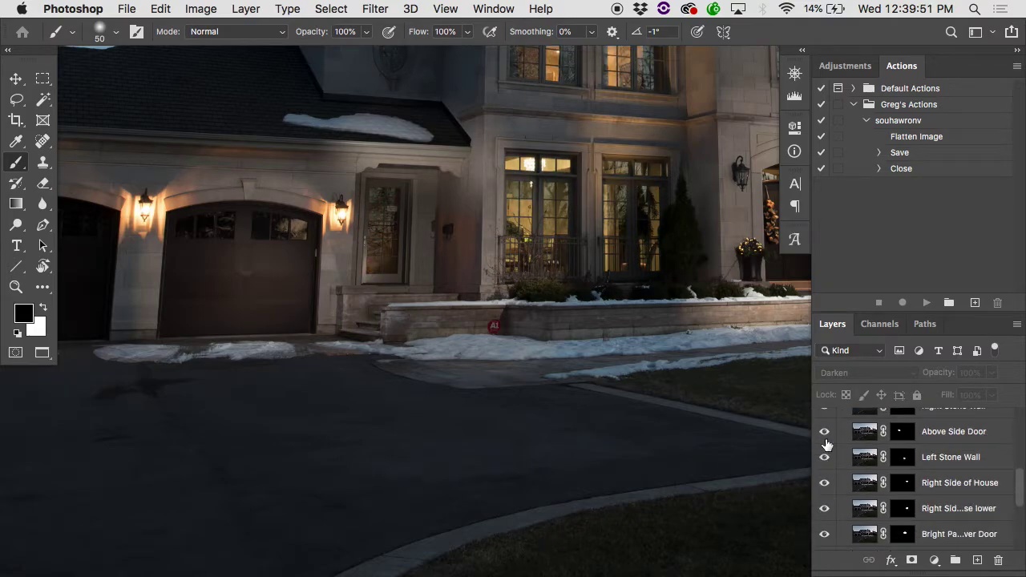
{"action": "left_click_drag", "start_coordinate": [825, 436], "coordinate": [825, 520]}
{"action": "scroll", "coordinate": [825, 509], "scroll_direction": "down", "scroll_amount": 3}
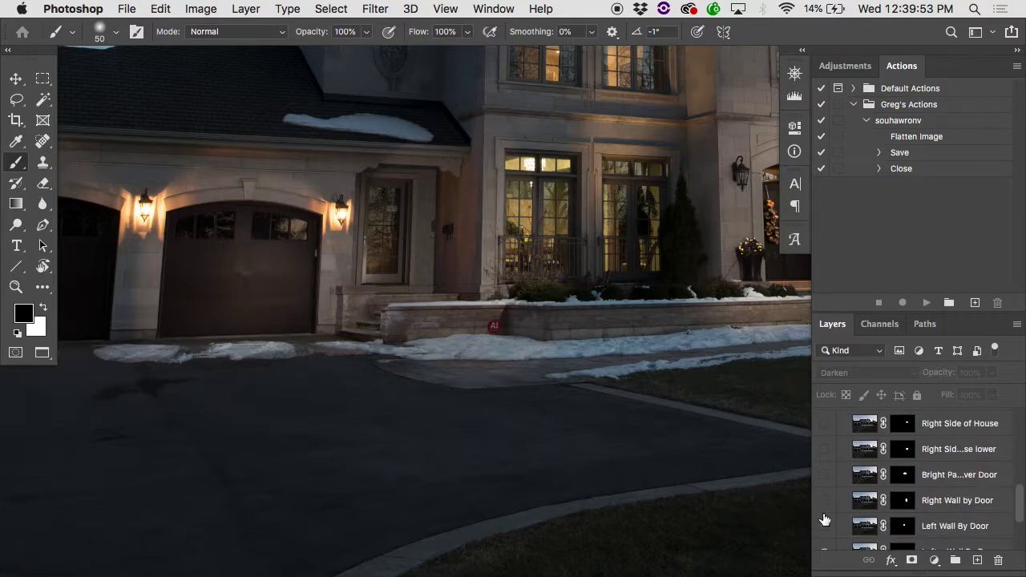
{"action": "scroll", "coordinate": [825, 520], "scroll_direction": "down", "scroll_amount": 4}
{"action": "left_click_drag", "start_coordinate": [825, 466], "coordinate": [825, 503]}
{"action": "left_click", "coordinate": [824, 515]}
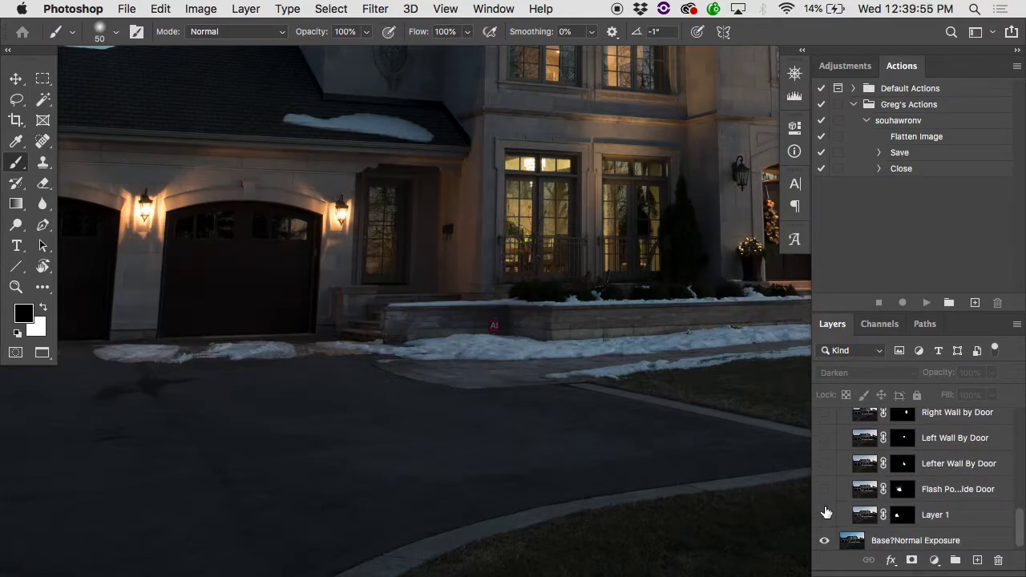
- Compare the side door area with and without the Flash Po...ide Door layer, and leave the layer shown
{"action": "left_click", "coordinate": [824, 489]}
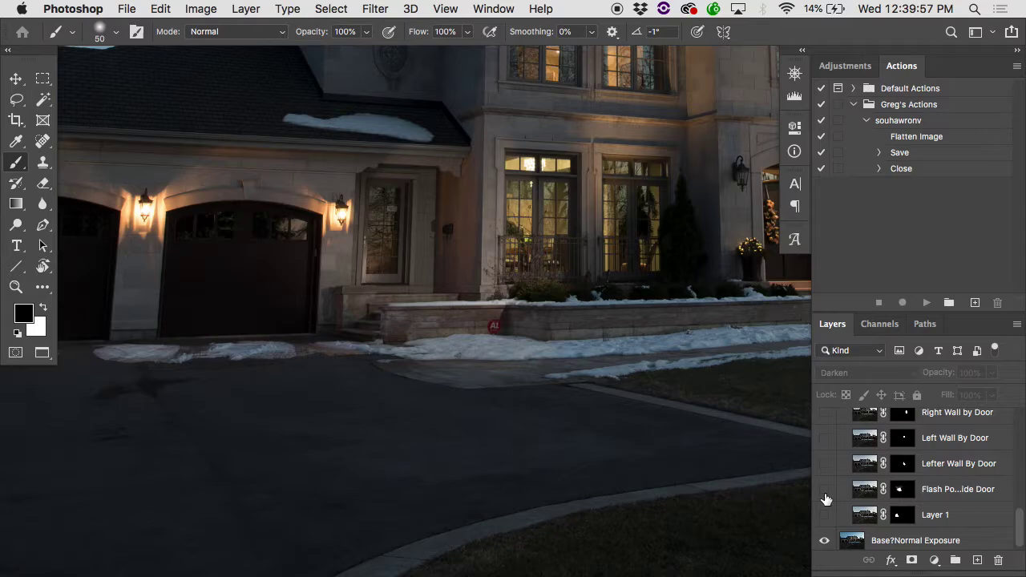
{"action": "left_click", "coordinate": [824, 490]}
{"action": "left_click", "coordinate": [824, 490]}
{"action": "left_click", "coordinate": [826, 490]}
{"action": "left_click", "coordinate": [825, 491]}
{"action": "left_click", "coordinate": [826, 490]}
{"action": "left_click", "coordinate": [825, 491]}
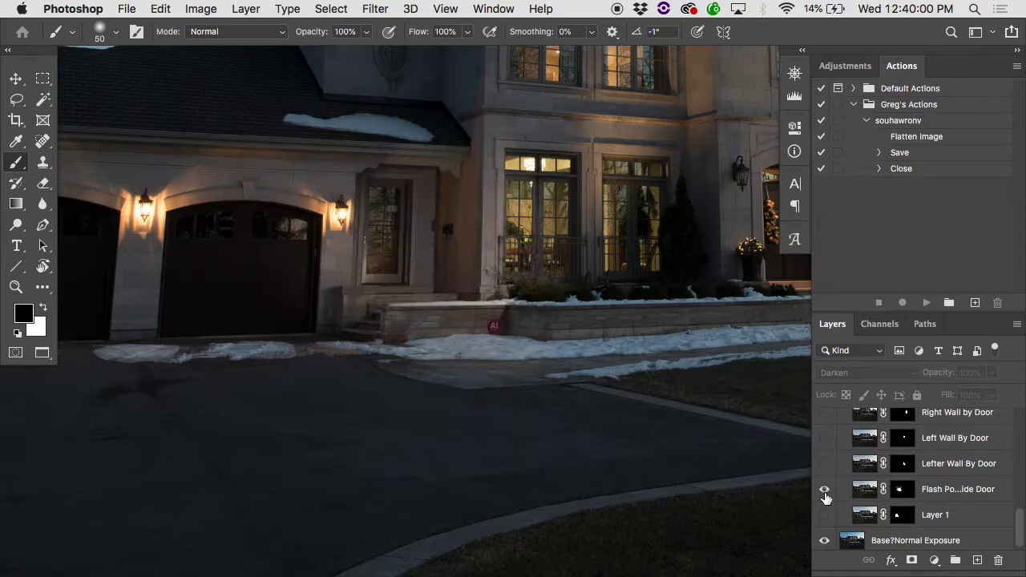
- Disable the Flash Po...ide Door mask and examine the area by the window railings with the All Lights group hidden and shown
{"action": "left_click", "coordinate": [900, 495], "text": "shift"}
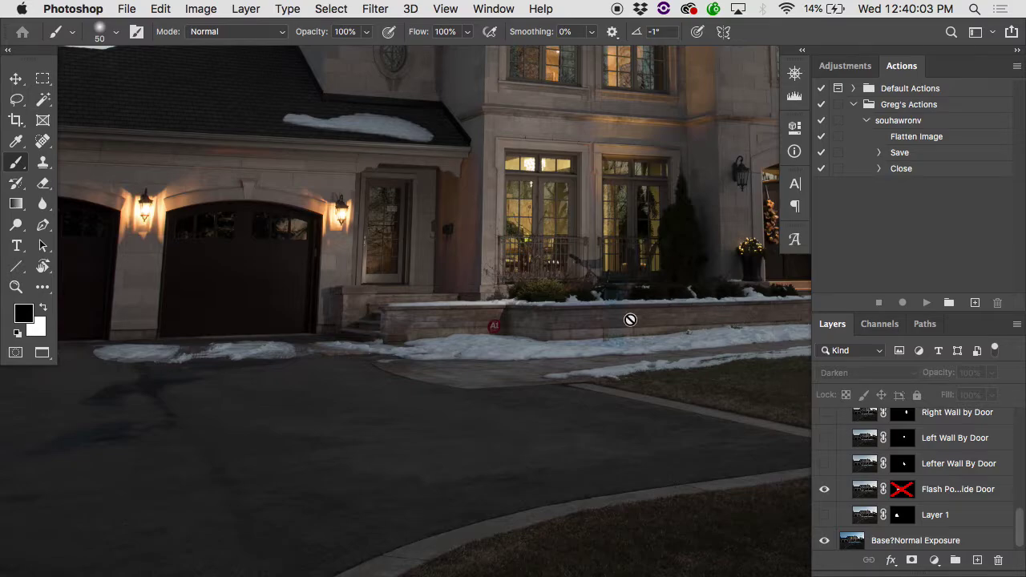
{"action": "scroll", "coordinate": [834, 470], "scroll_direction": "up", "scroll_amount": 5}
{"action": "scroll", "coordinate": [579, 305], "scroll_direction": "up", "scroll_amount": 5}
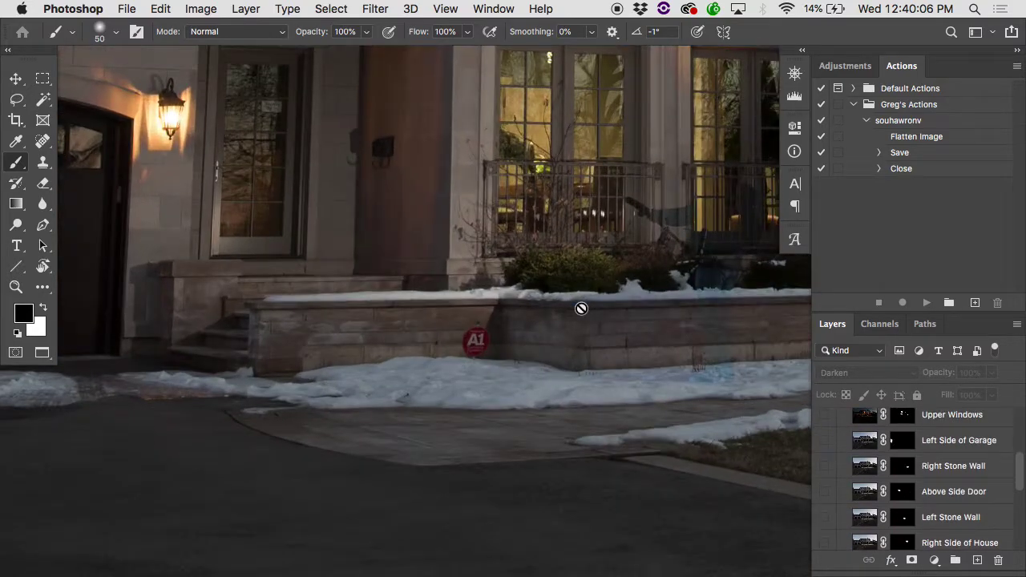
{"action": "scroll", "coordinate": [582, 308], "scroll_direction": "down", "scroll_amount": 2}
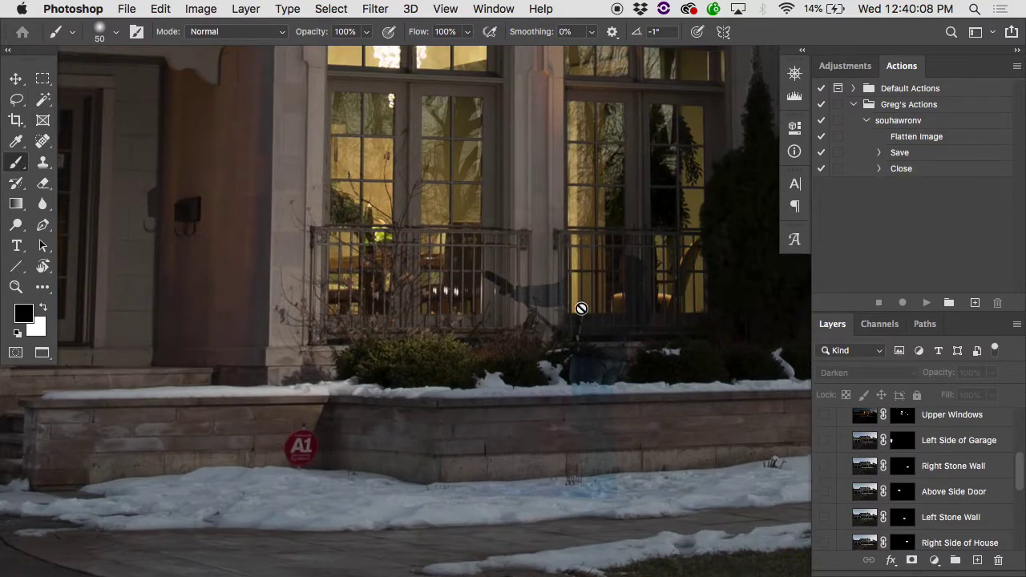
{"action": "scroll", "coordinate": [874, 513], "scroll_direction": "up", "scroll_amount": 3}
{"action": "left_click", "coordinate": [825, 484]}
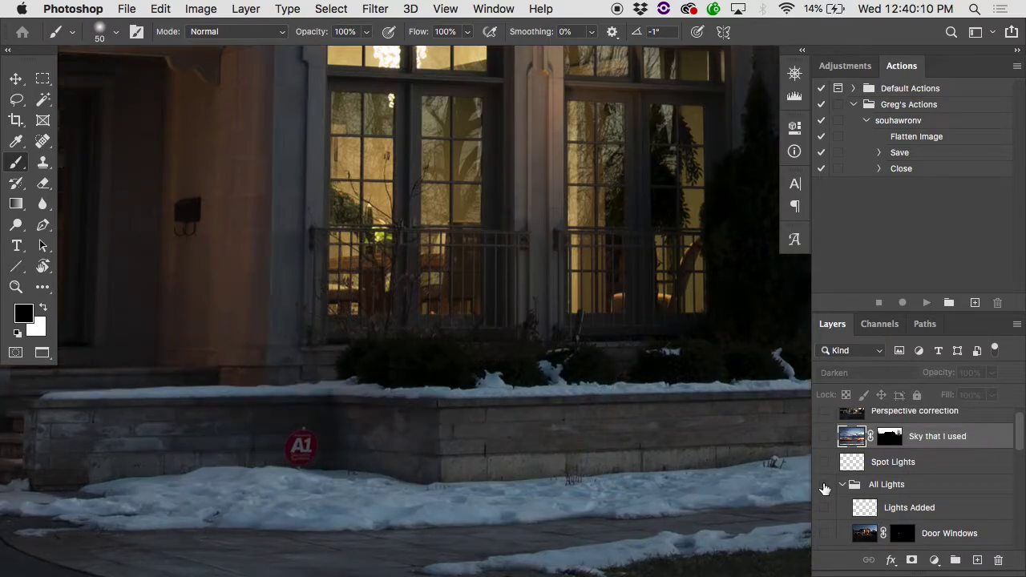
{"action": "left_click", "coordinate": [824, 484]}
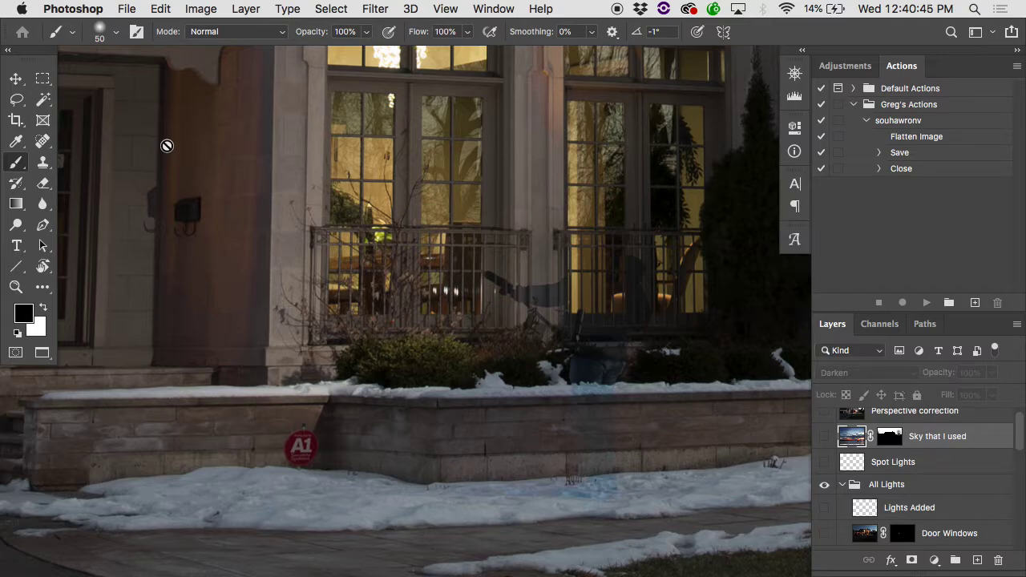
- Re-enable the Flash Po...ide Door layer mask and view the house as a whole
{"action": "left_click", "coordinate": [392, 292], "text": "alt"}
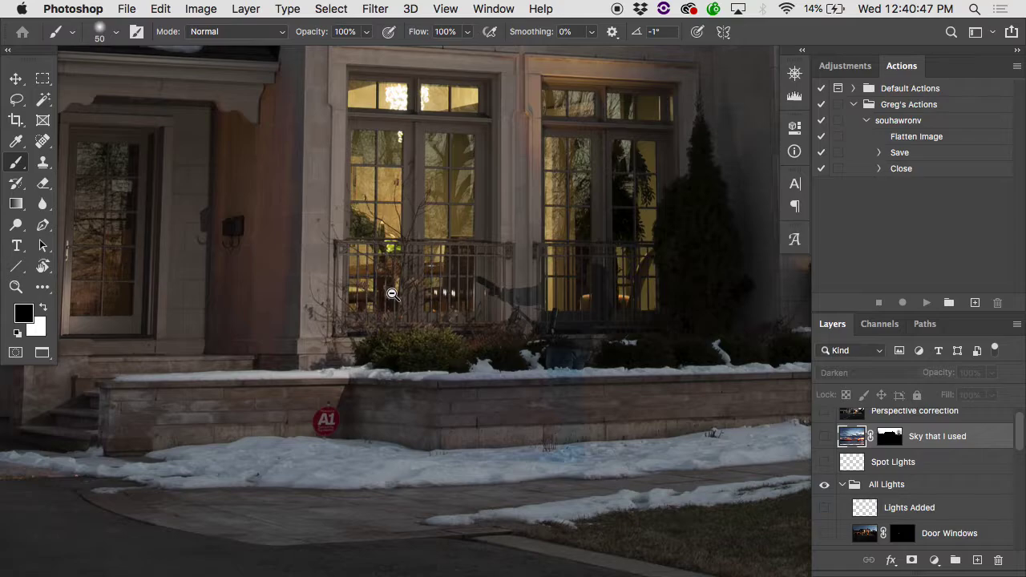
{"action": "left_click", "coordinate": [392, 293], "text": "alt"}
{"action": "scroll", "coordinate": [970, 479], "scroll_direction": "down", "scroll_amount": 5}
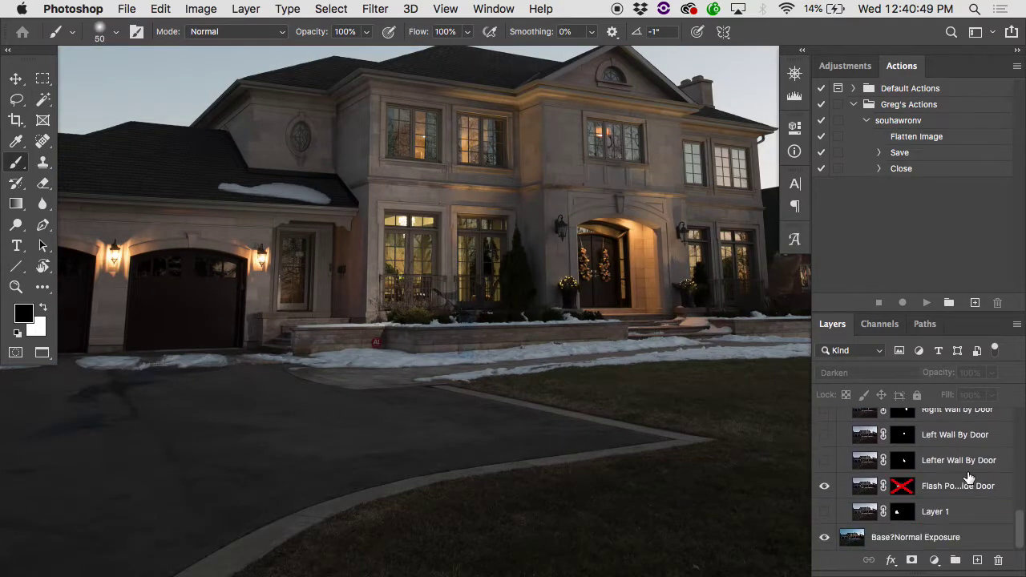
{"action": "left_click", "coordinate": [903, 492], "text": "shift"}
{"action": "left_click", "coordinate": [655, 367], "text": "alt"}
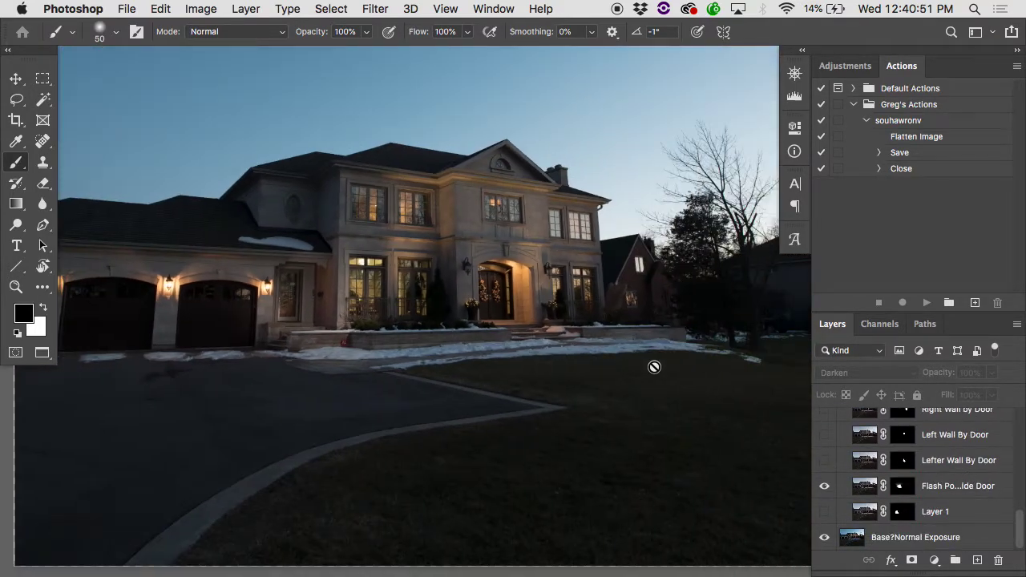
- Show Layer 1 and the other All Lights layers again, and compare the house with and without Door Windows
{"action": "left_click", "coordinate": [824, 512]}
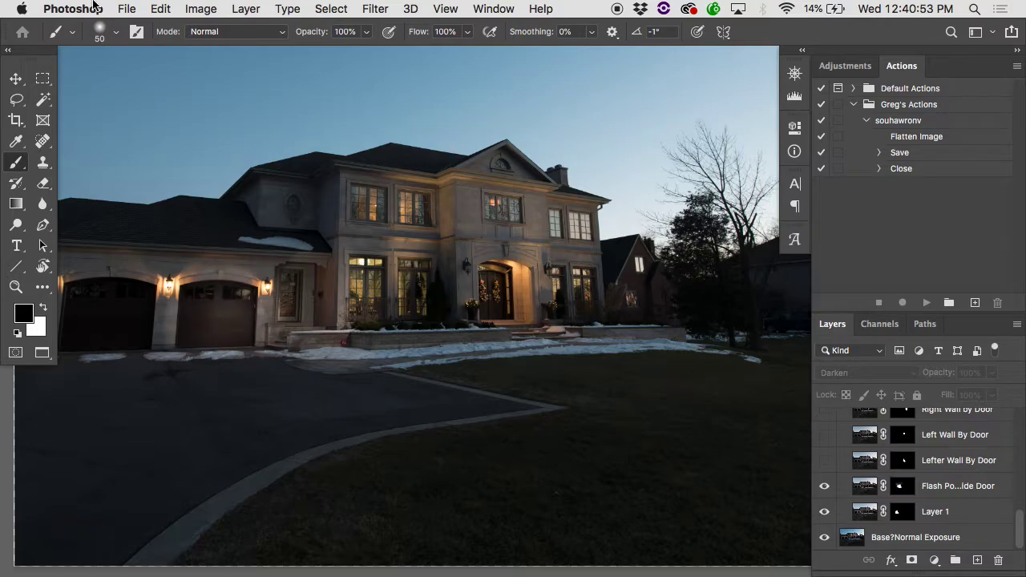
{"action": "left_click", "coordinate": [127, 8]}
{"action": "left_click", "coordinate": [142, 129]}
{"action": "left_click", "coordinate": [824, 435]}
{"action": "scroll", "coordinate": [865, 459], "scroll_direction": "up", "scroll_amount": 5}
{"action": "scroll", "coordinate": [864, 460], "scroll_direction": "down", "scroll_amount": 2}
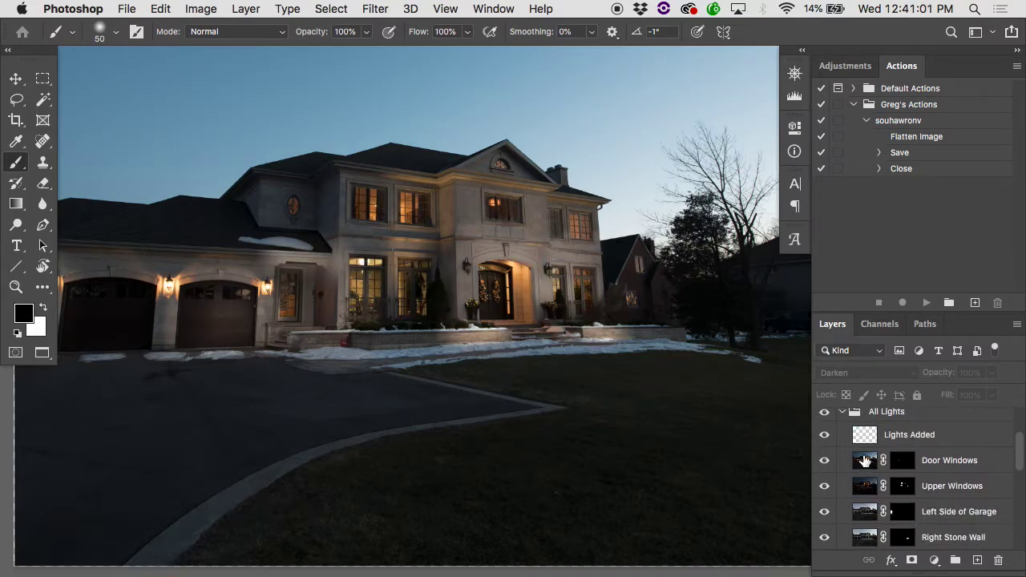
{"action": "left_click", "coordinate": [825, 461]}
{"action": "left_click", "coordinate": [825, 462]}
{"action": "scroll", "coordinate": [826, 463], "scroll_direction": "up", "scroll_amount": 3}
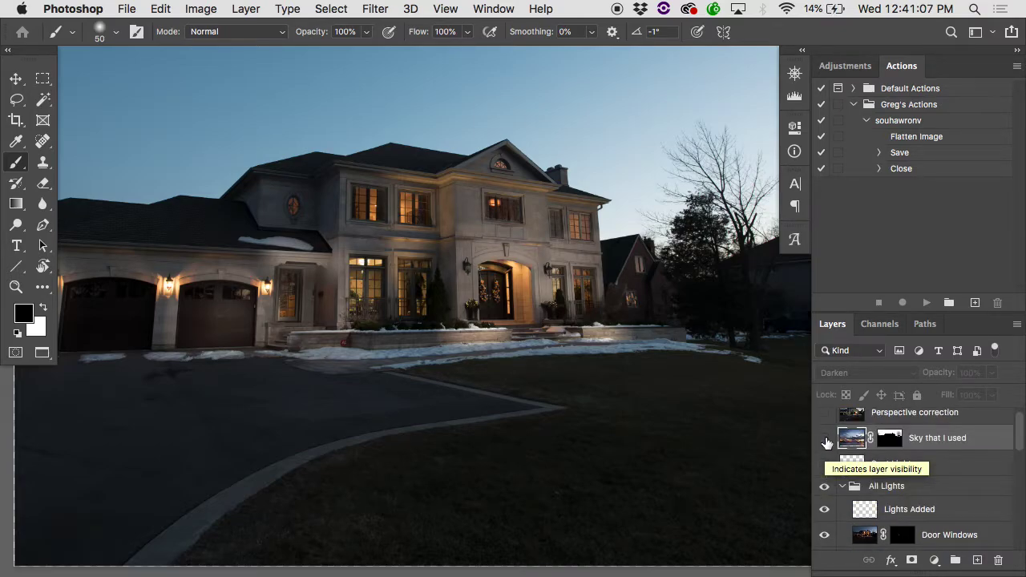
- Compare the photo with and without the Sky that I used layer, and leave the replacement sky shown
{"action": "left_click", "coordinate": [827, 442]}
{"action": "left_click", "coordinate": [827, 442]}
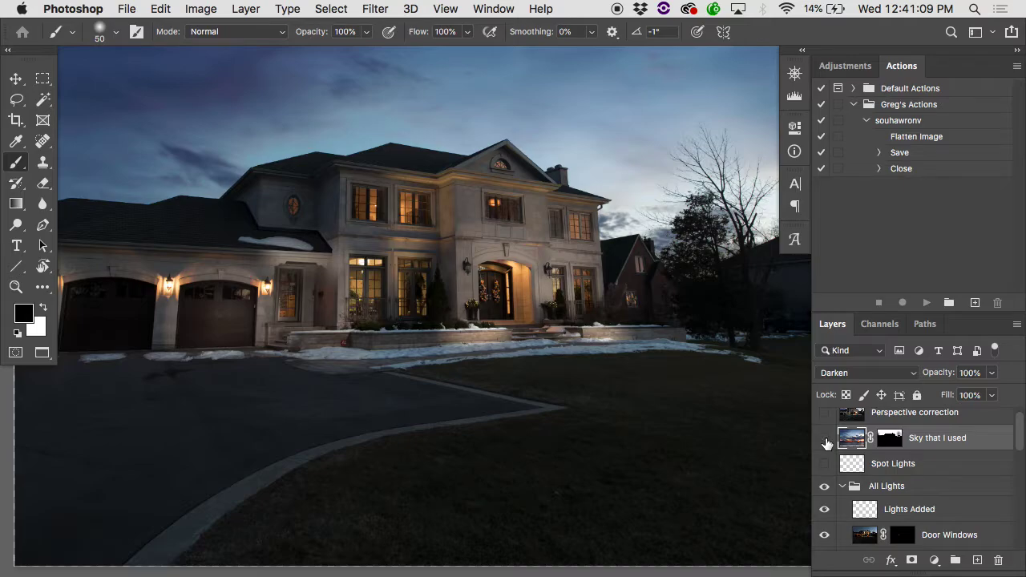
{"action": "left_click", "coordinate": [827, 442]}
{"action": "left_click", "coordinate": [632, 355], "text": "alt"}
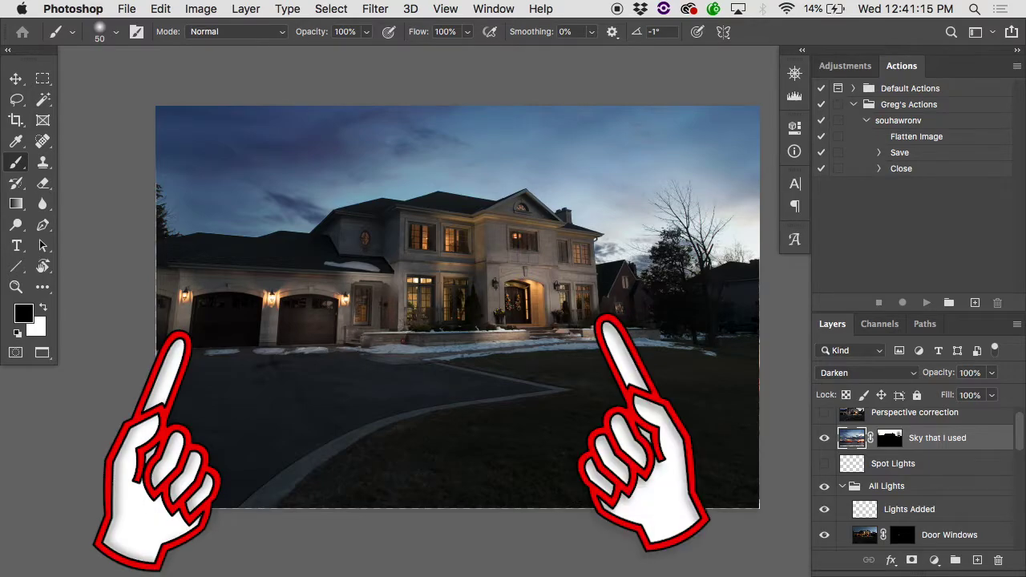
- Compare the house with and without the Perspective correction layer, and leave the correction shown
{"action": "scroll", "coordinate": [847, 467], "scroll_direction": "up", "scroll_amount": 1}
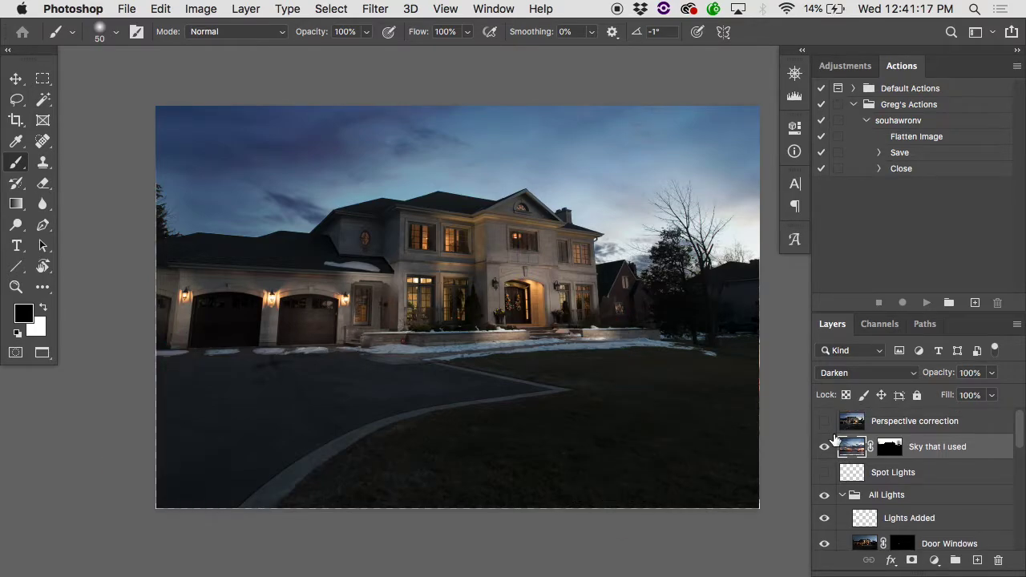
{"action": "left_click", "coordinate": [824, 422]}
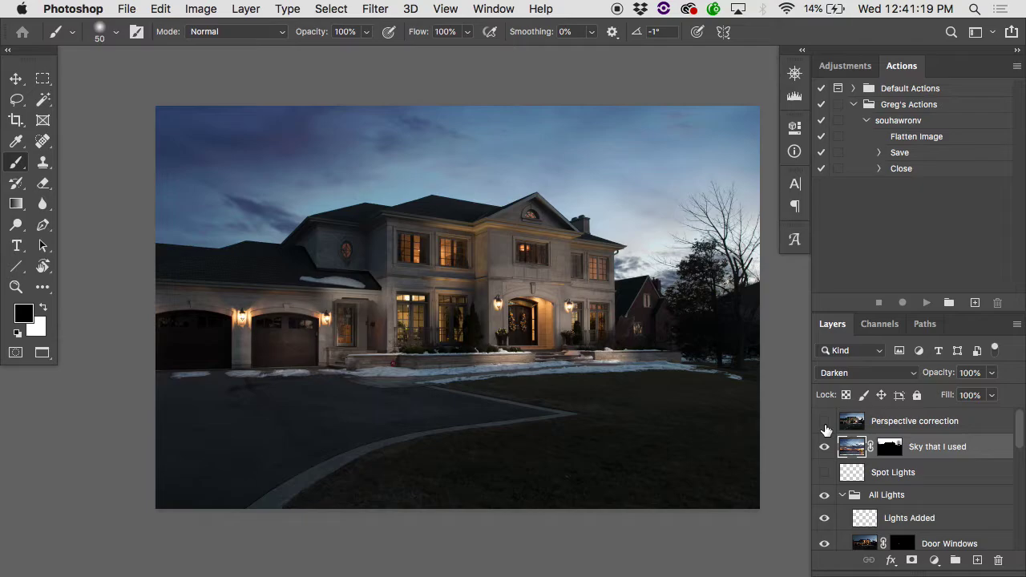
{"action": "left_click", "coordinate": [825, 425]}
{"action": "left_click", "coordinate": [825, 426]}
- Compare the full composite with the Base?Normal Exposure layer alone, and examine the dark shape behind the trees at the photo's right edge
{"action": "scroll", "coordinate": [826, 449], "scroll_direction": "down", "scroll_amount": 10}
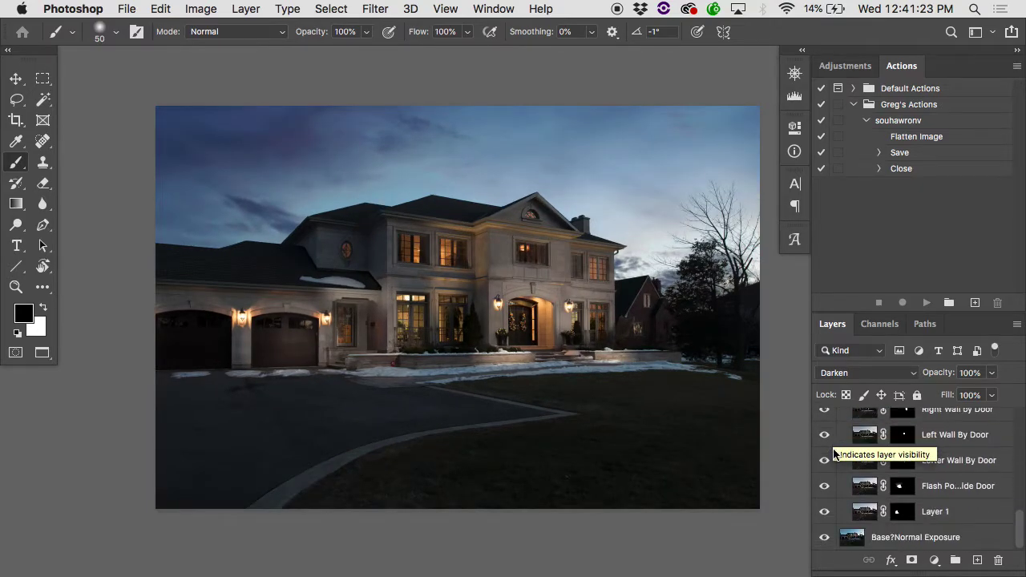
{"action": "left_click", "coordinate": [824, 539], "text": "alt"}
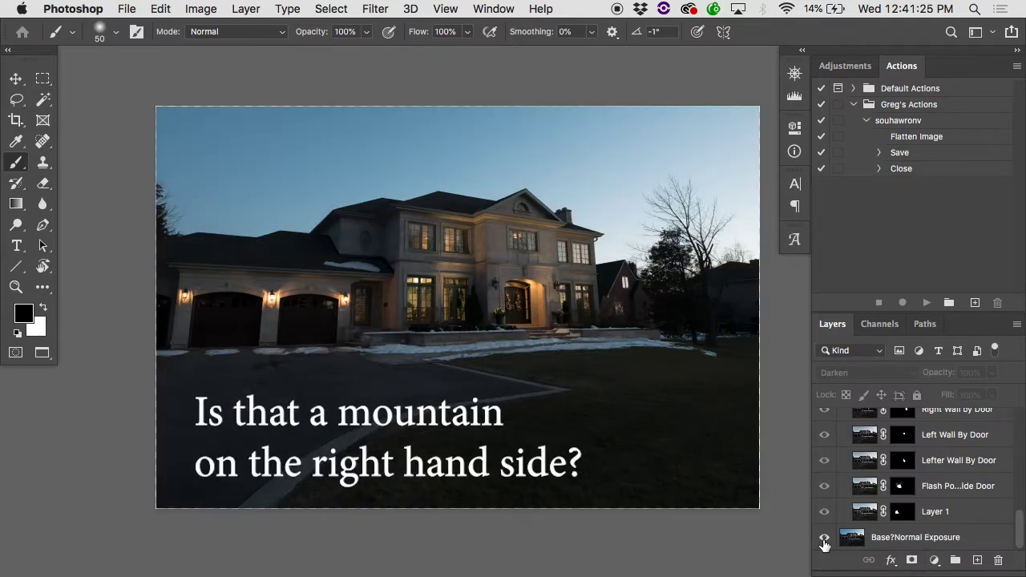
{"action": "left_click", "coordinate": [824, 539], "text": "alt"}
{"action": "left_click", "coordinate": [761, 310], "text": "super"}
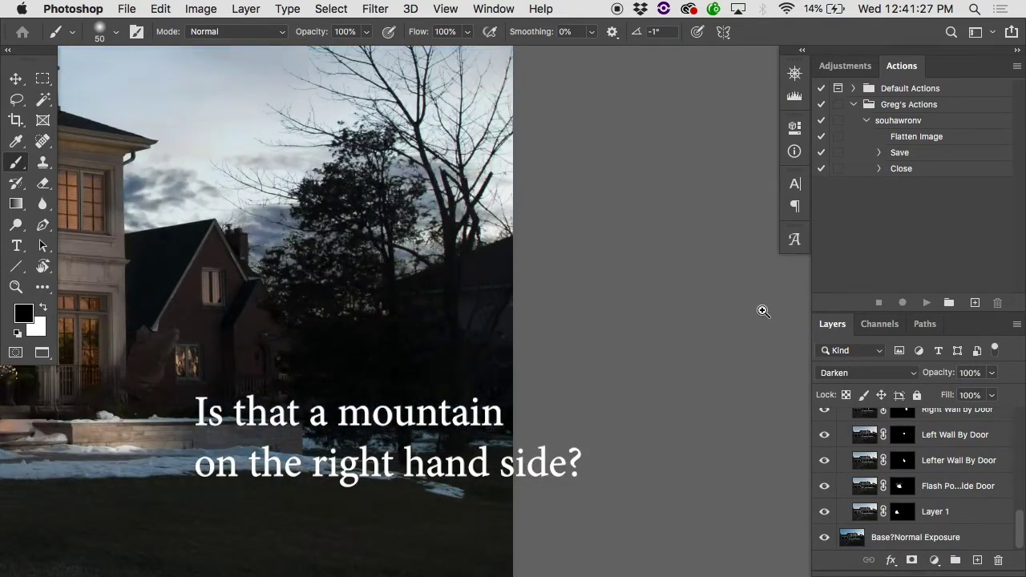
{"action": "left_click", "coordinate": [579, 310], "text": "super"}
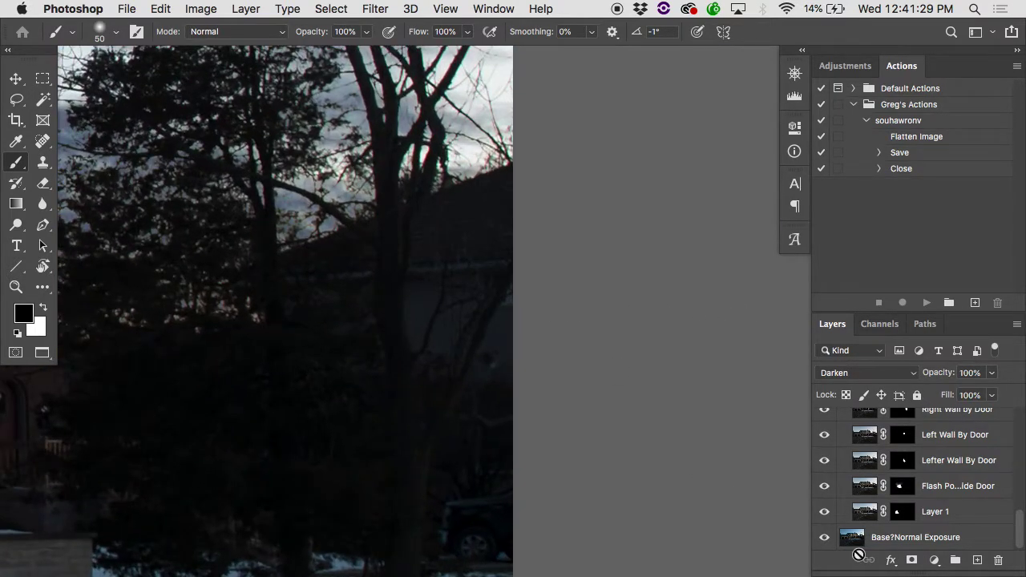
{"action": "left_click", "coordinate": [824, 539], "text": "alt"}
- Hide Perspective correction and compare the neighbouring roof and trees with and without the Sky that I used layer
{"action": "scroll", "coordinate": [853, 448], "scroll_direction": "up", "scroll_amount": 10}
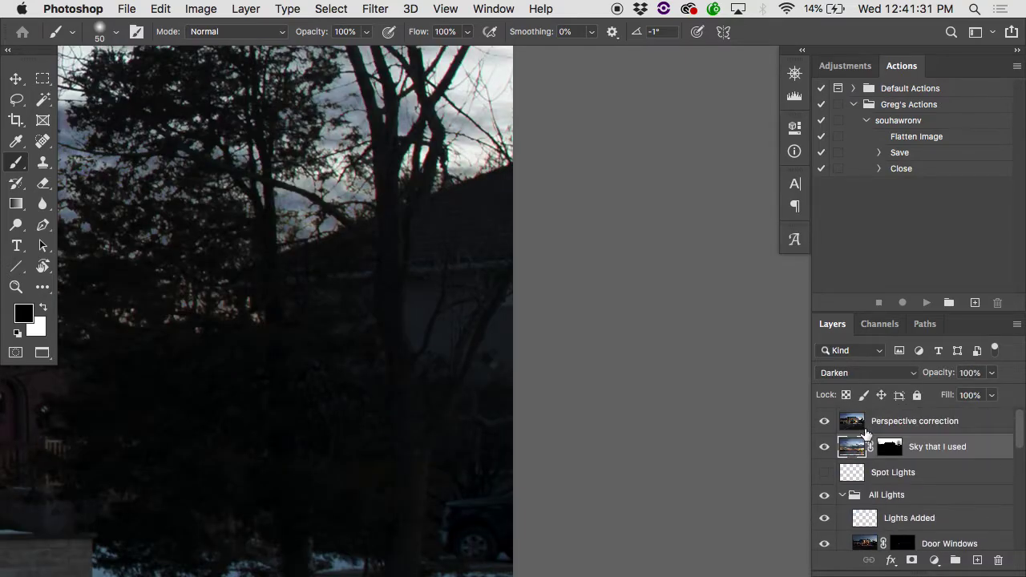
{"action": "left_click", "coordinate": [824, 421]}
{"action": "scroll", "coordinate": [408, 334], "scroll_direction": "left", "scroll_amount": 10}
{"action": "scroll", "coordinate": [408, 334], "scroll_direction": "up", "scroll_amount": 8}
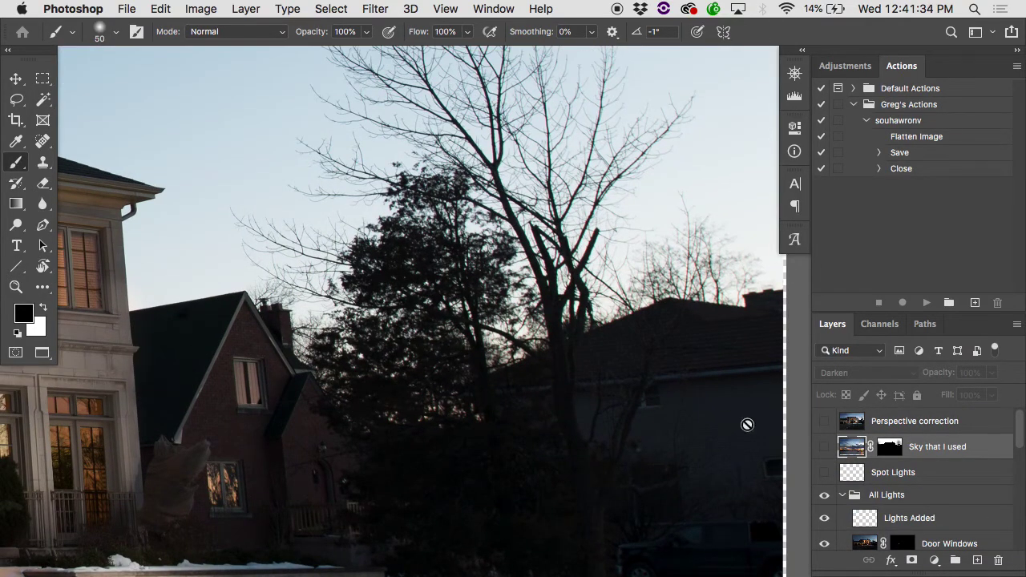
{"action": "left_click", "coordinate": [825, 447]}
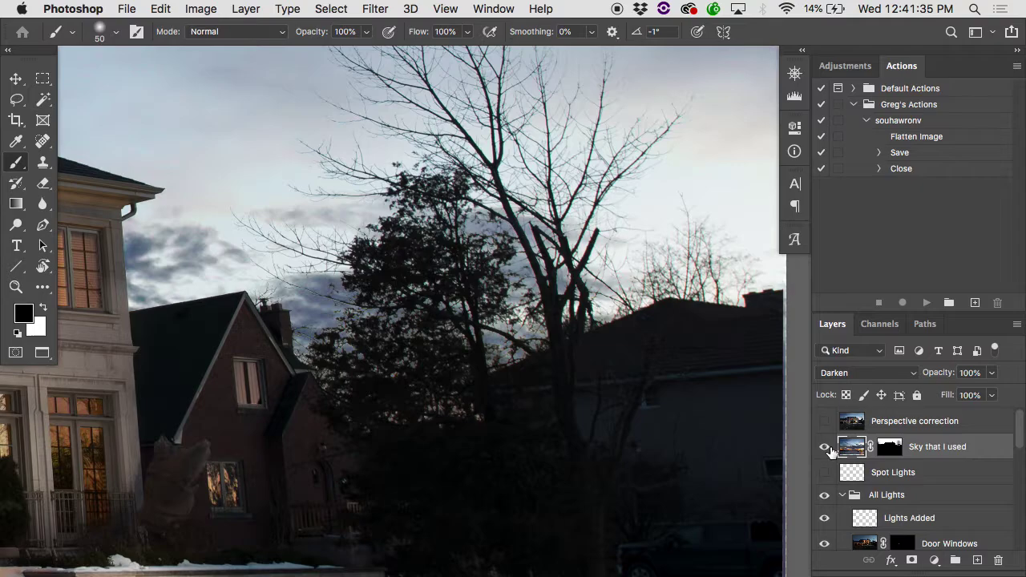
{"action": "left_click", "coordinate": [826, 447]}
{"action": "left_click", "coordinate": [825, 448]}
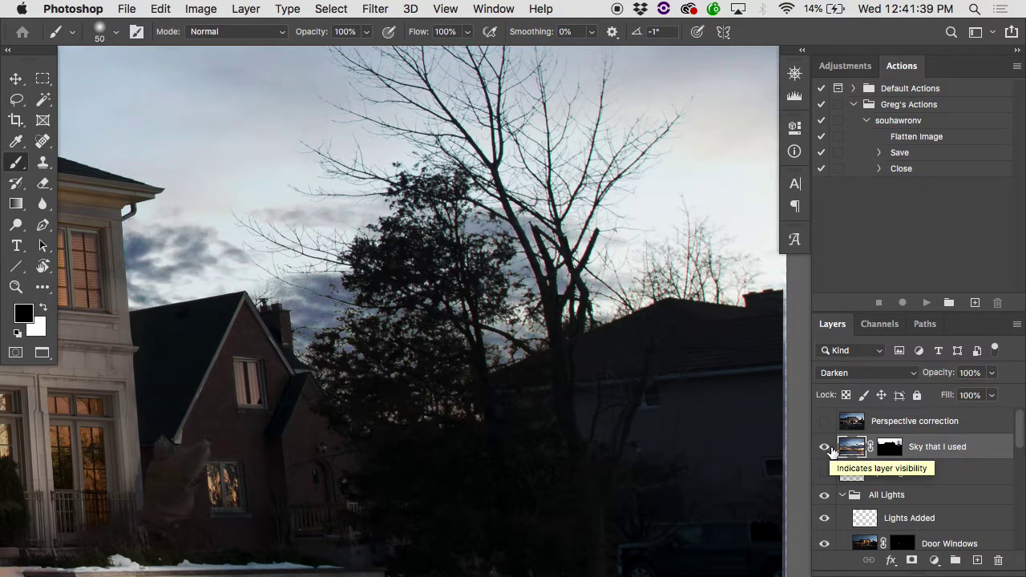
- Show the Perspective correction layer again, view the whole photo, and close the document without saving its changes
{"action": "left_click", "coordinate": [600, 390], "text": "alt"}
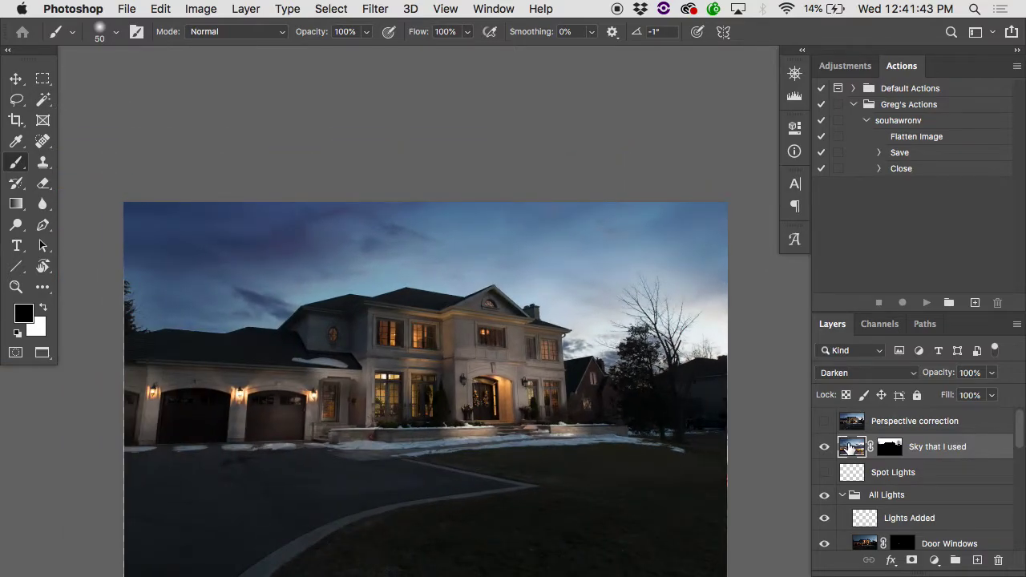
{"action": "left_click", "coordinate": [824, 421]}
{"action": "scroll", "coordinate": [667, 396], "scroll_direction": "down", "scroll_amount": 1}
{"action": "scroll", "coordinate": [667, 396], "scroll_direction": "down", "scroll_amount": 1}
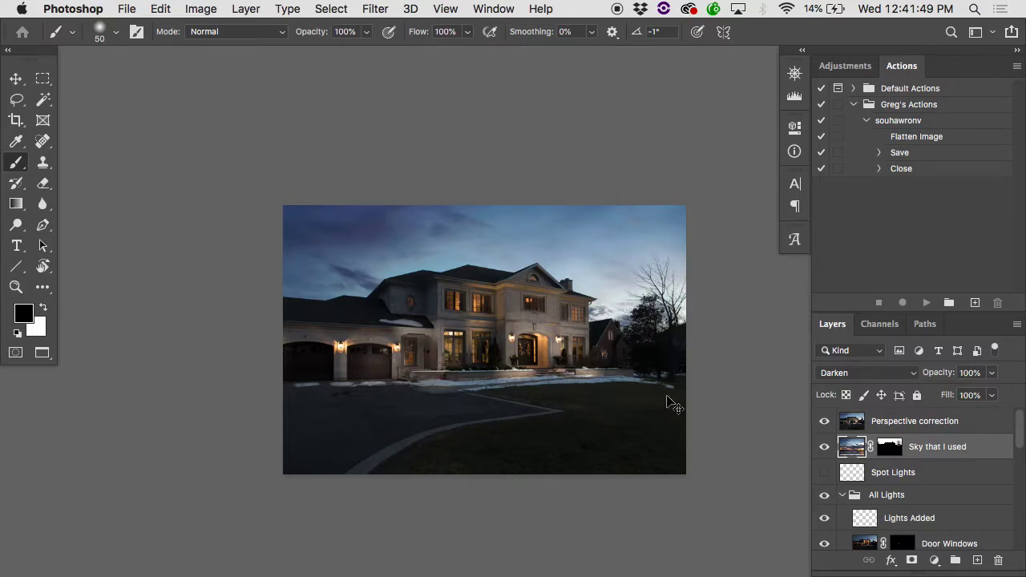
{"action": "key", "text": "super+w"}
{"action": "key", "text": "d"}
- Switch to Finder and open the Busy Room folder in the week 5 HDR files
{"action": "left_click", "coordinate": [591, 235]}
{"action": "left_click", "coordinate": [588, 127]}
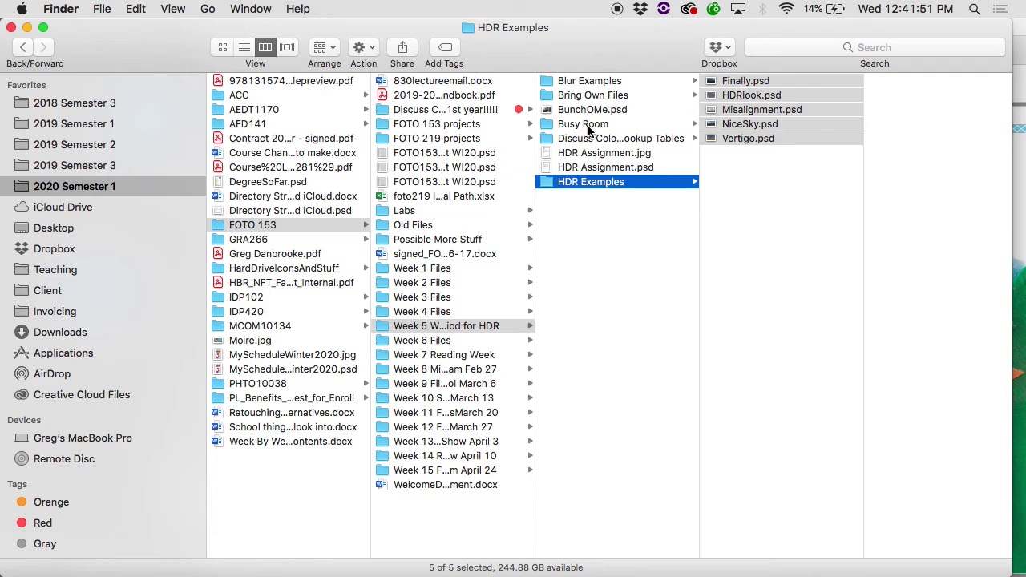
{"action": "left_click", "coordinate": [589, 131]}
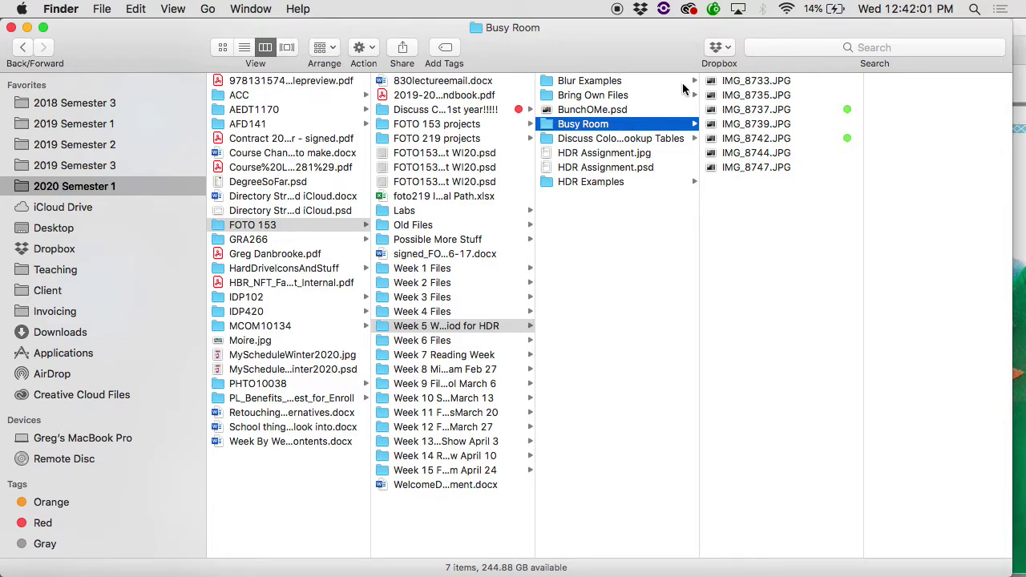
- Preview the Busy Room photos one after another from IMG_8733.JPG to IMG_8744.JPG, comparing where the man sits or stands
{"action": "left_click", "coordinate": [756, 79]}
{"action": "key", "text": "space"}
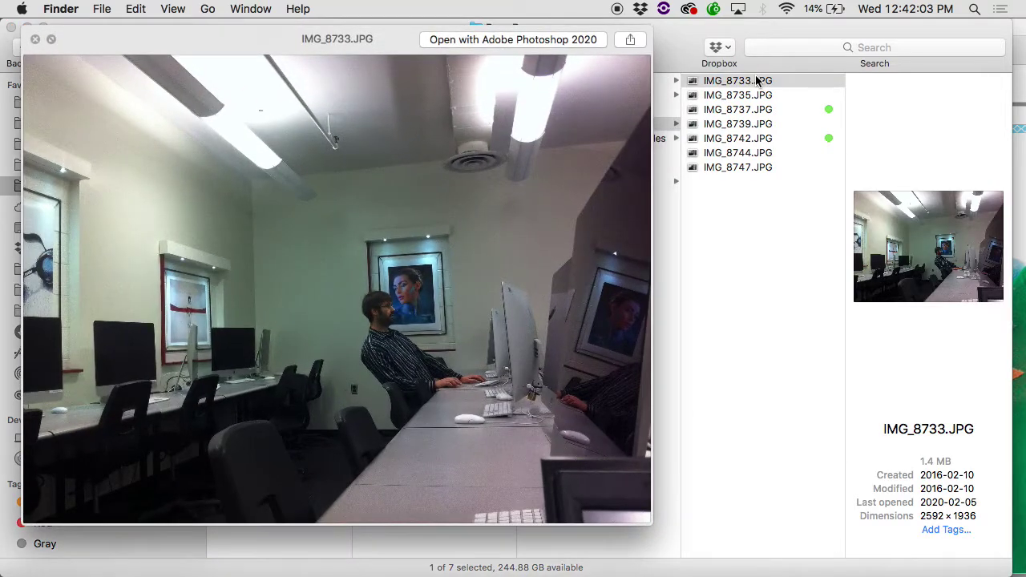
{"action": "key", "text": "Down"}
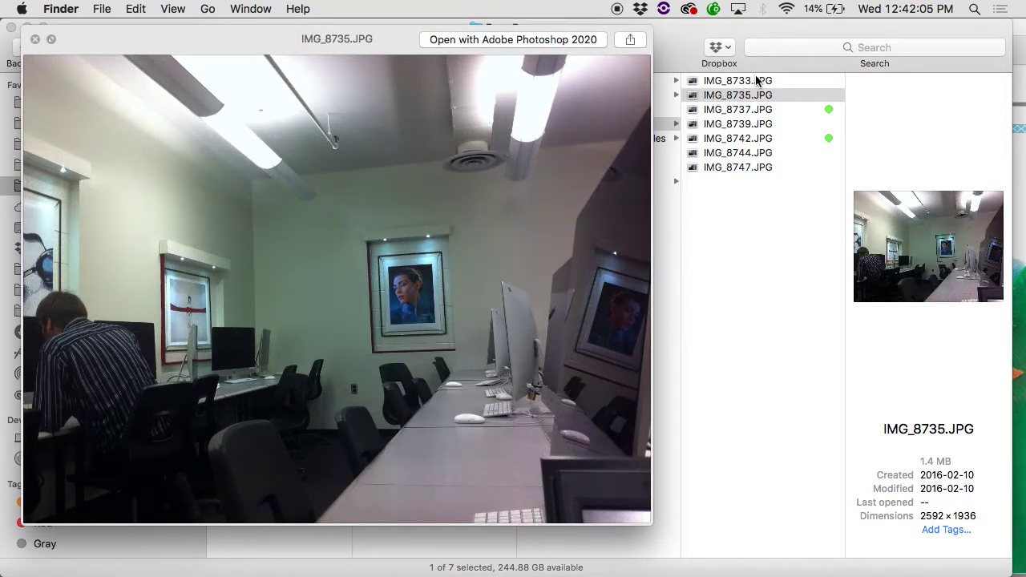
{"action": "key", "text": "Down"}
{"action": "key", "text": "Down"}
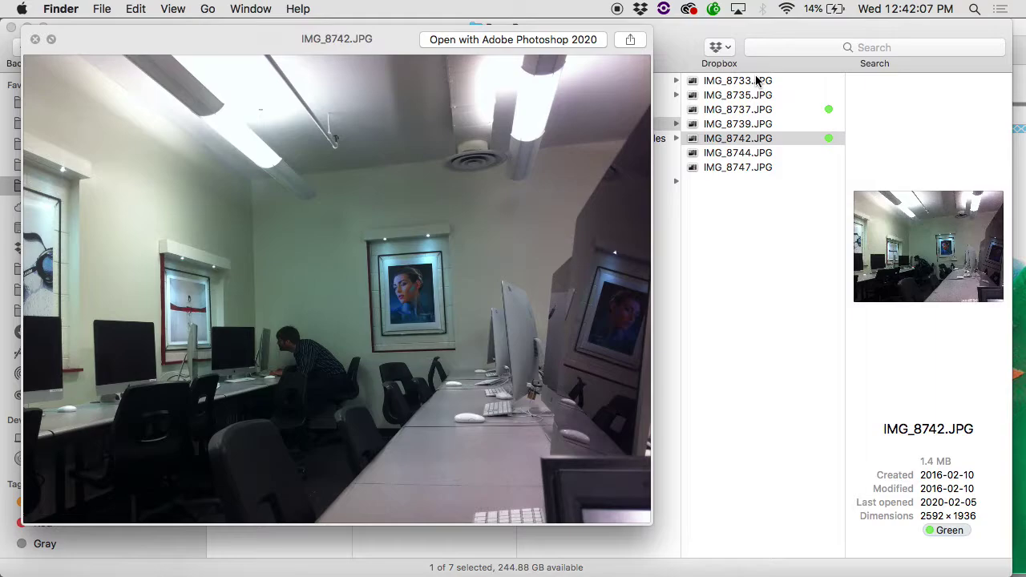
{"action": "key", "text": "Down"}
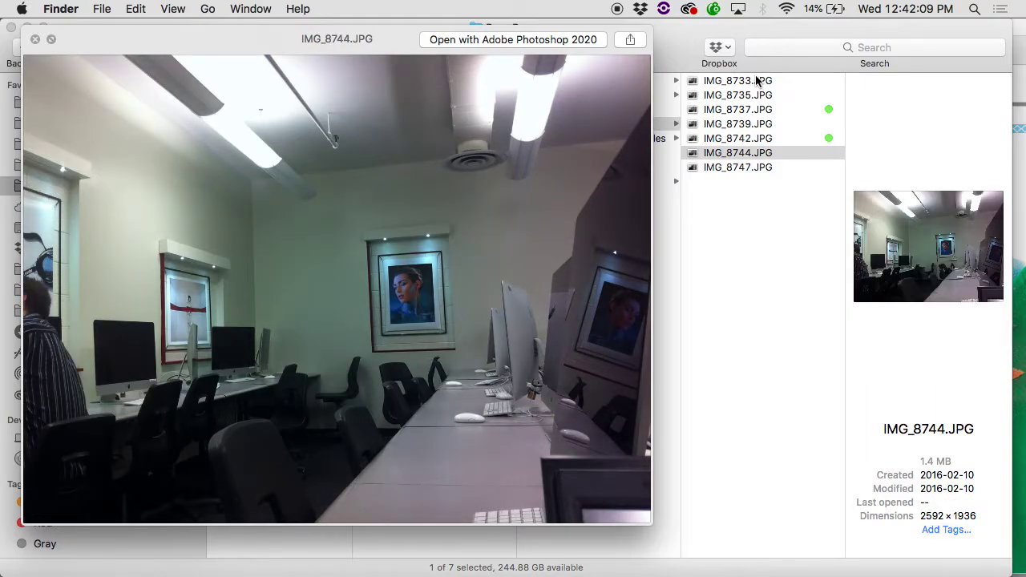
{"action": "key", "text": "space"}
- Open IMG_8737.JPG and IMG_8742.JPG together in Photoshop
{"action": "left_click", "coordinate": [753, 110], "text": "shift"}
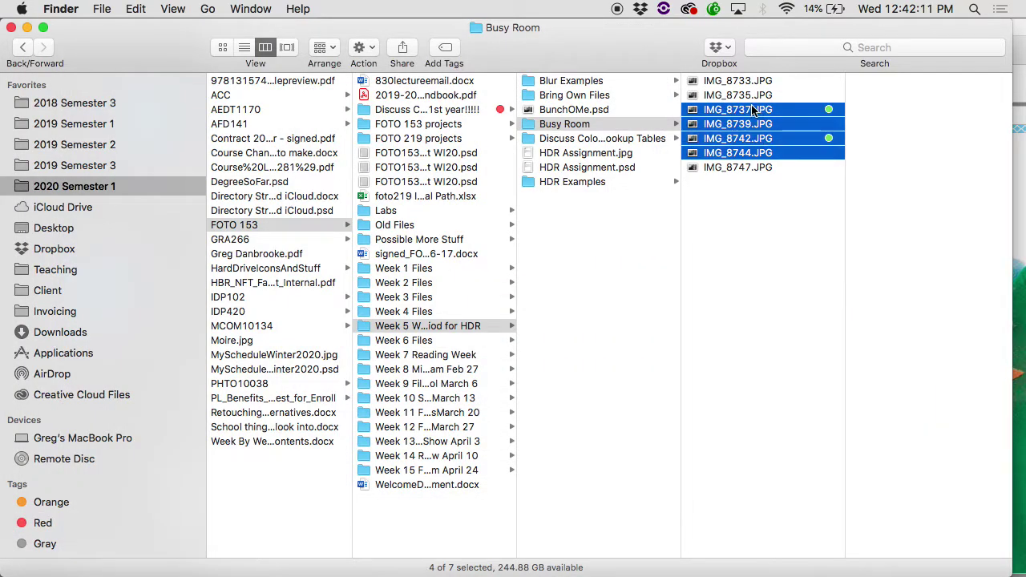
{"action": "left_click", "coordinate": [753, 110]}
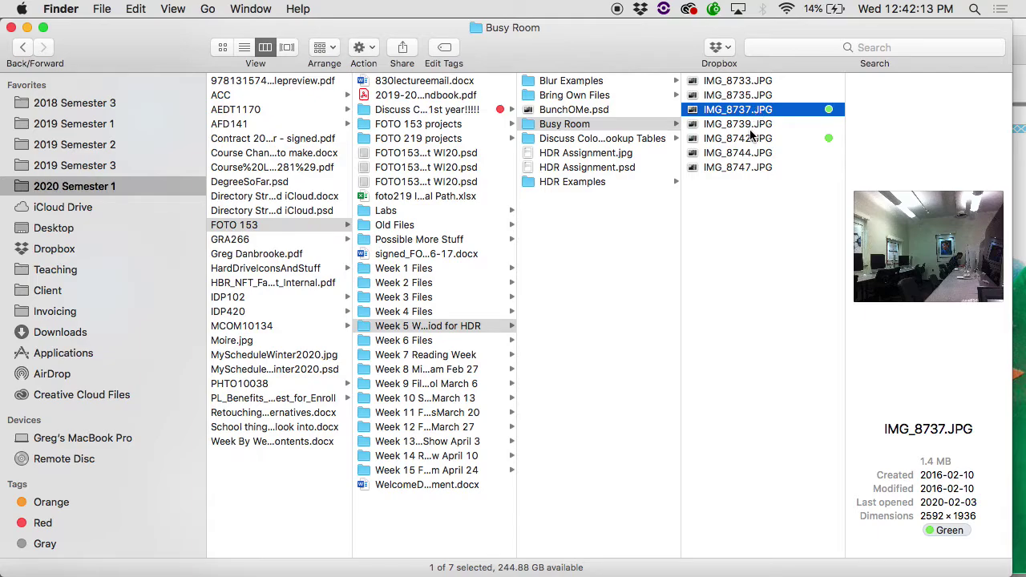
{"action": "left_click", "coordinate": [752, 139], "text": "super"}
{"action": "double_click", "coordinate": [752, 141]}
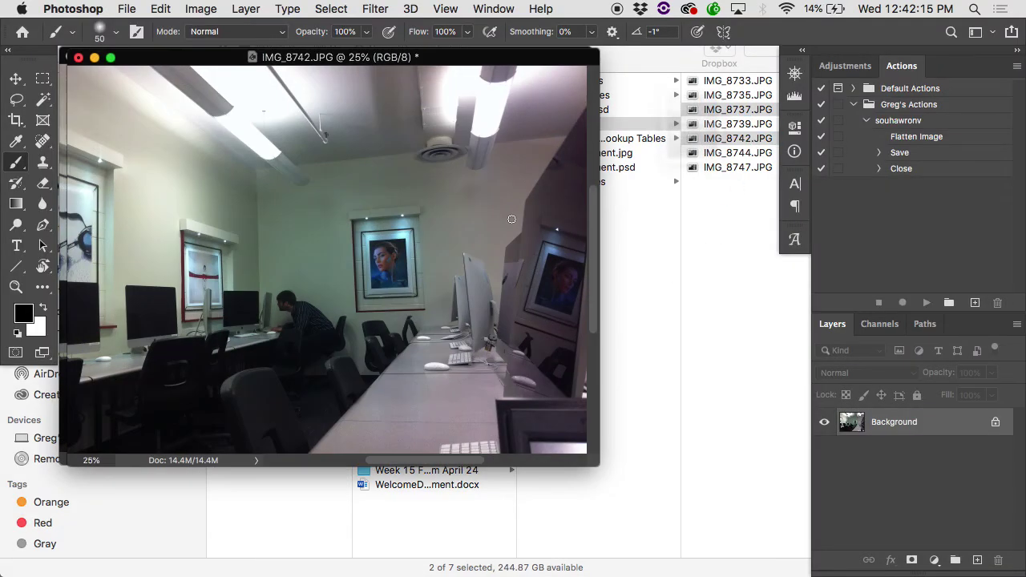
- Copy the IMG_8742 photo into the IMG_8737 document as a new layer and give that layer a white mask
{"action": "left_click_drag", "start_coordinate": [529, 57], "coordinate": [738, 416]}
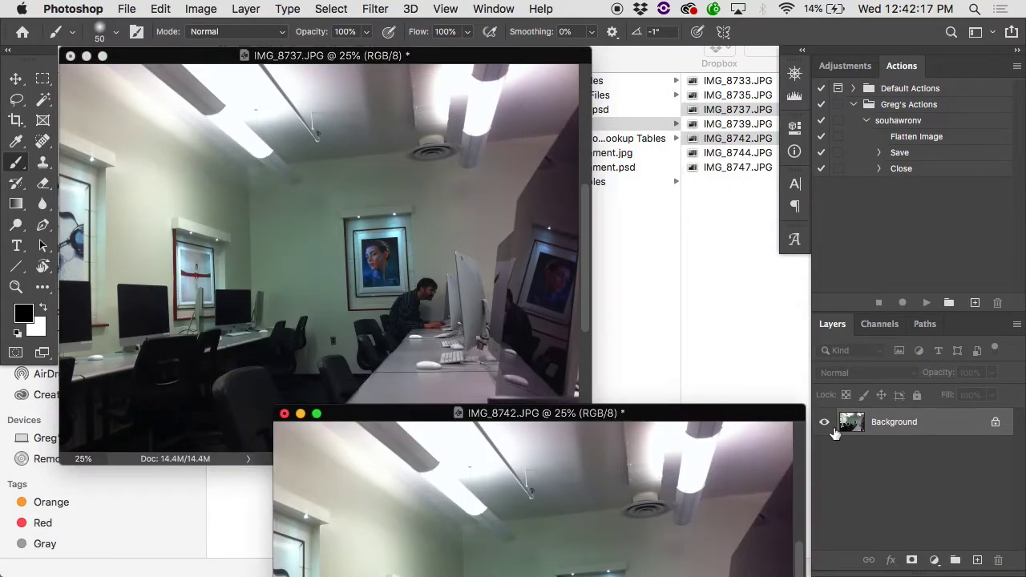
{"action": "left_click_drag", "start_coordinate": [834, 425], "coordinate": [559, 387]}
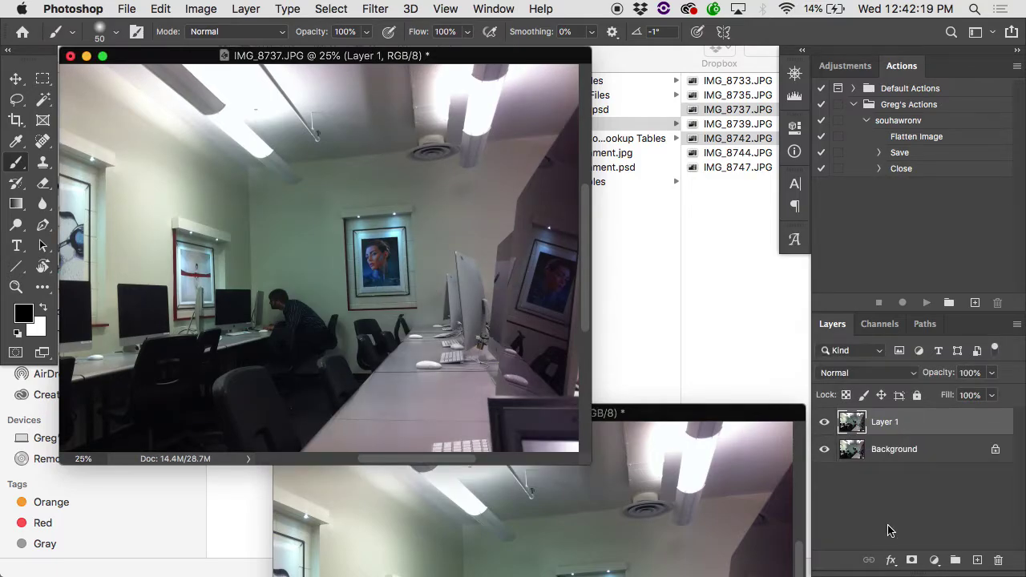
{"action": "left_click", "coordinate": [912, 561]}
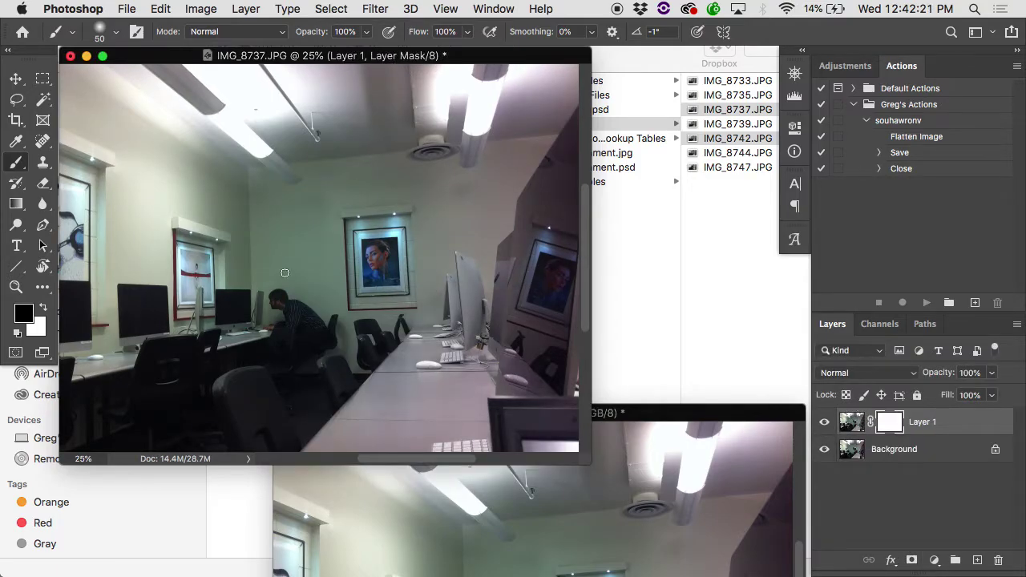
- Enlarge the brush to 175 and paint black on the layer mask over the man seated at the far desks
{"action": "key", "text": "bracketright"}
{"action": "key", "text": "bracketright"}
{"action": "key", "text": "bracketright"}
{"action": "key", "text": "bracketright"}
{"action": "key", "text": "bracketright"}
{"action": "key", "text": "bracketright"}
{"action": "key", "text": "bracketright"}
{"action": "key", "text": "bracketright"}
{"action": "mouse_move", "coordinate": [284, 277]}
{"action": "left_mouse_down"}
{"action": "mouse_move", "coordinate": [273, 310]}
{"action": "mouse_move", "coordinate": [329, 315]}
{"action": "mouse_move", "coordinate": [318, 346]}
{"action": "mouse_move", "coordinate": [316, 315]}
{"action": "mouse_move", "coordinate": [339, 340]}
{"action": "mouse_move", "coordinate": [339, 366]}
{"action": "mouse_move", "coordinate": [287, 307]}
{"action": "mouse_move", "coordinate": [312, 388]}
{"action": "mouse_move", "coordinate": [344, 373]}
{"action": "left_mouse_up"}
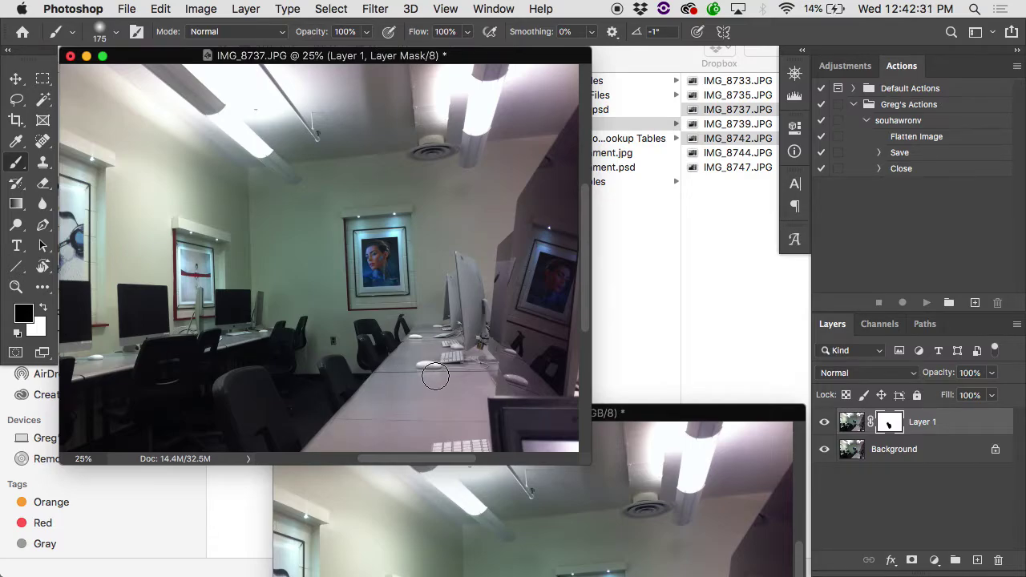
- Close the IMG_8737 composite without saving and open BunchOMe.psd from the week 5 HDR folder
{"action": "key", "text": "super+w"}
{"action": "key", "text": "d"}
{"action": "left_click", "coordinate": [551, 120]}
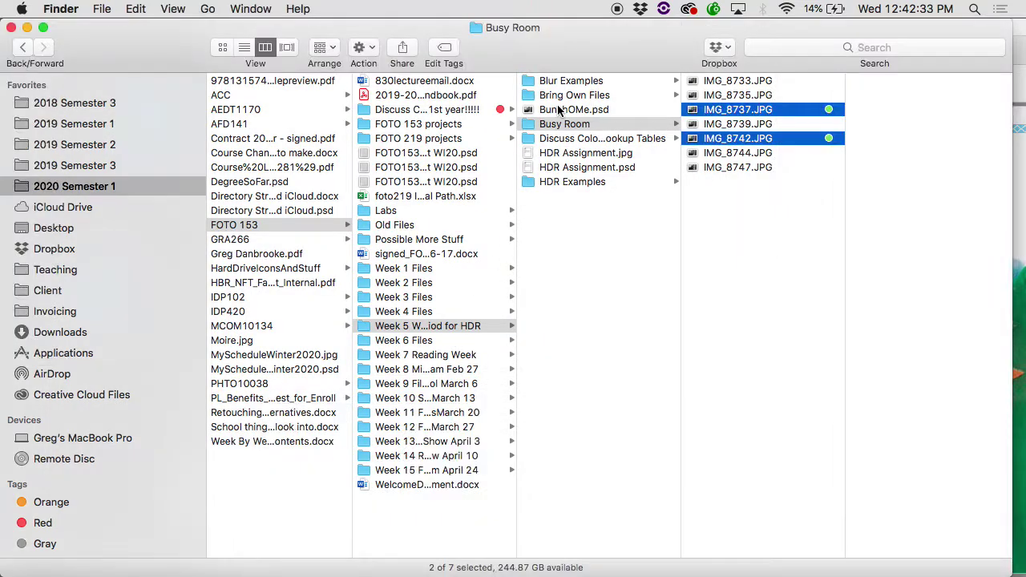
{"action": "double_click", "coordinate": [561, 110]}
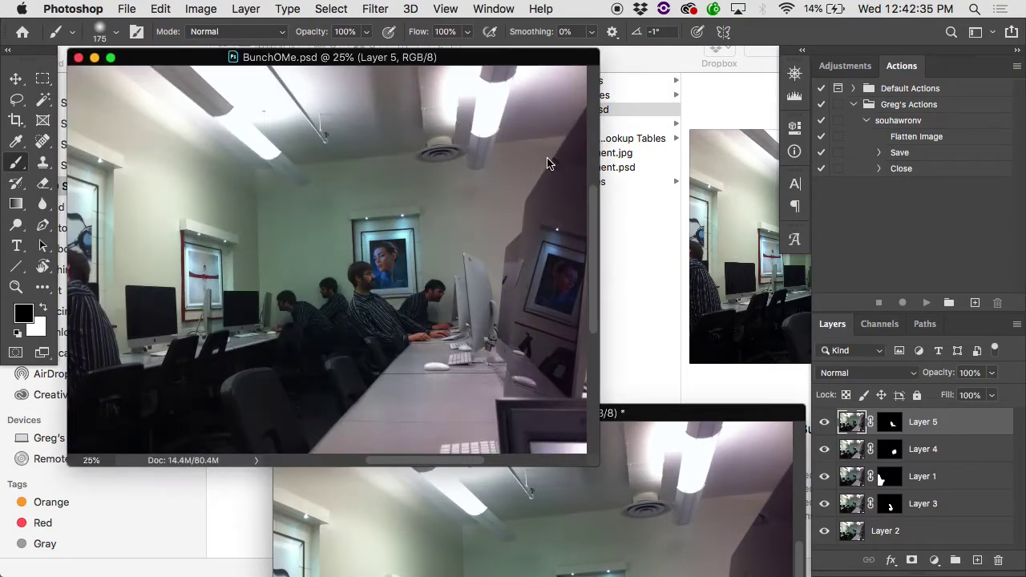
- View BunchOMe.psd full screen with the interface hidden, examine the repeated figures up close, and close the open documents
{"action": "key", "text": "f"}
{"action": "key", "text": "Tab"}
{"action": "scroll", "coordinate": [546, 275], "scroll_direction": "up", "scroll_amount": 3}
{"action": "scroll", "coordinate": [546, 275], "scroll_direction": "down", "scroll_amount": 3}
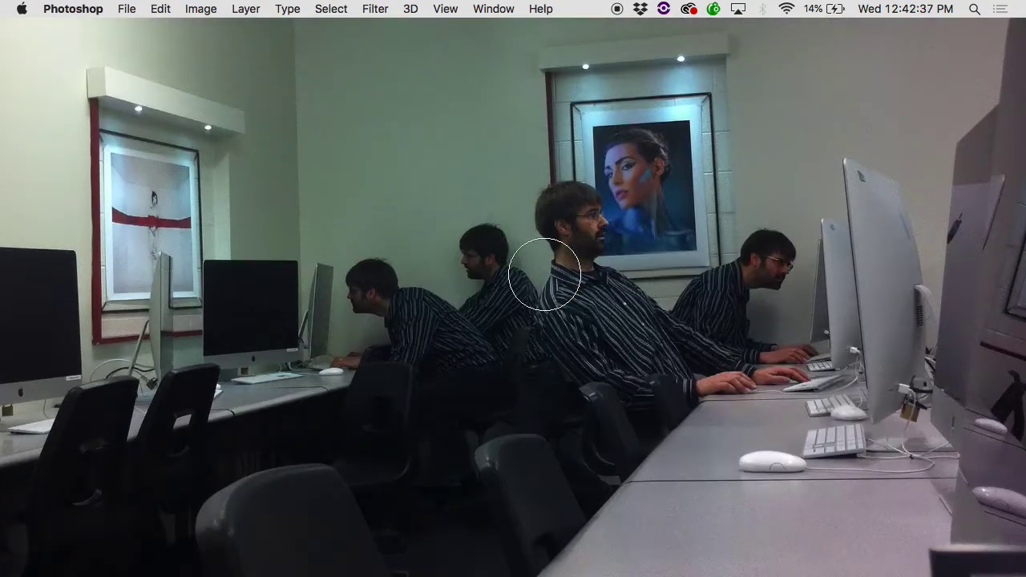
{"action": "key", "text": "ctrl+Tab"}
{"action": "key", "text": "super+w"}
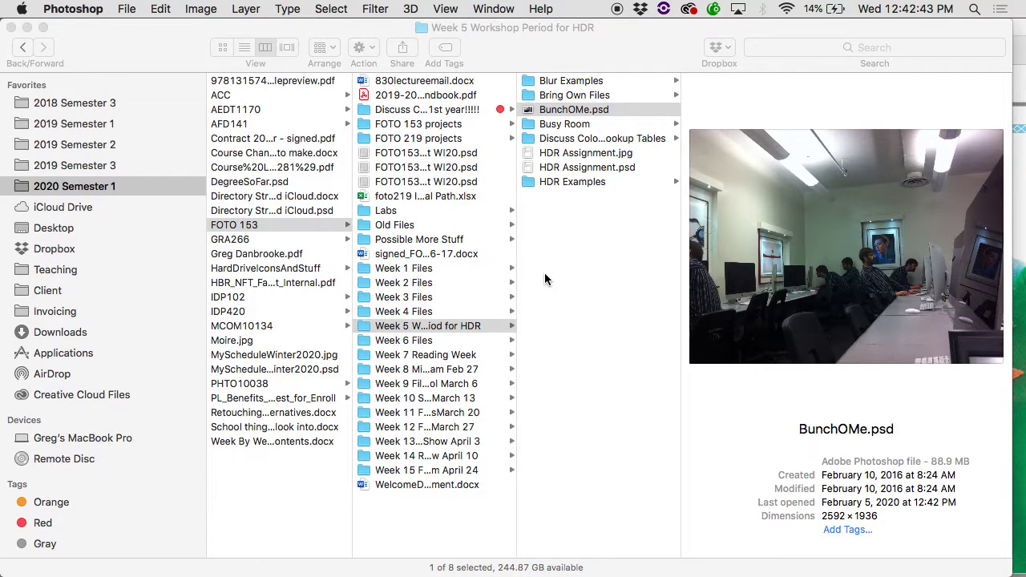
- Preview HDR Assignment.jpg full screen and read the instructions for the three HDR images and the hand-in folder
{"action": "left_click", "coordinate": [571, 154]}
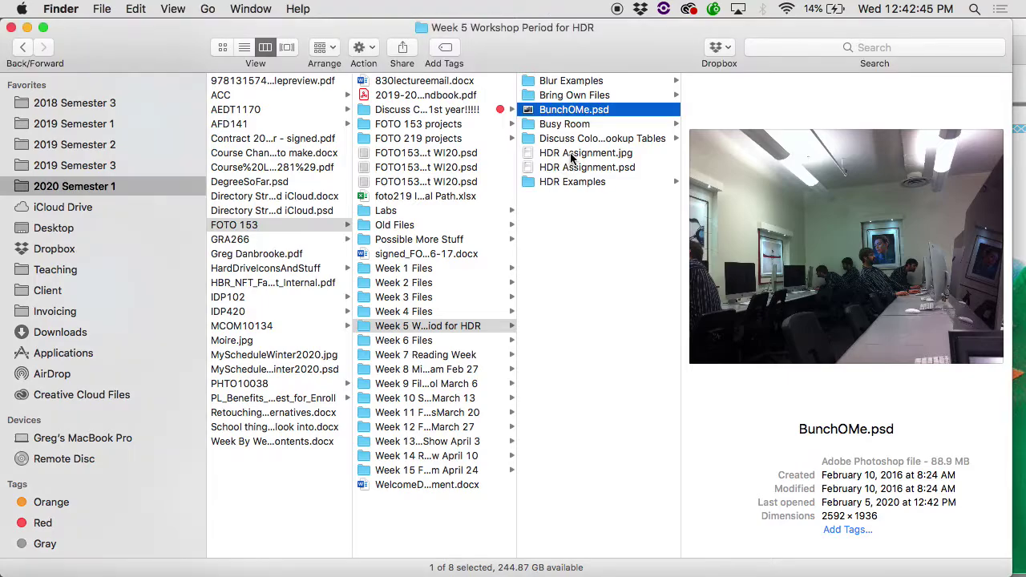
{"action": "key", "text": "space"}
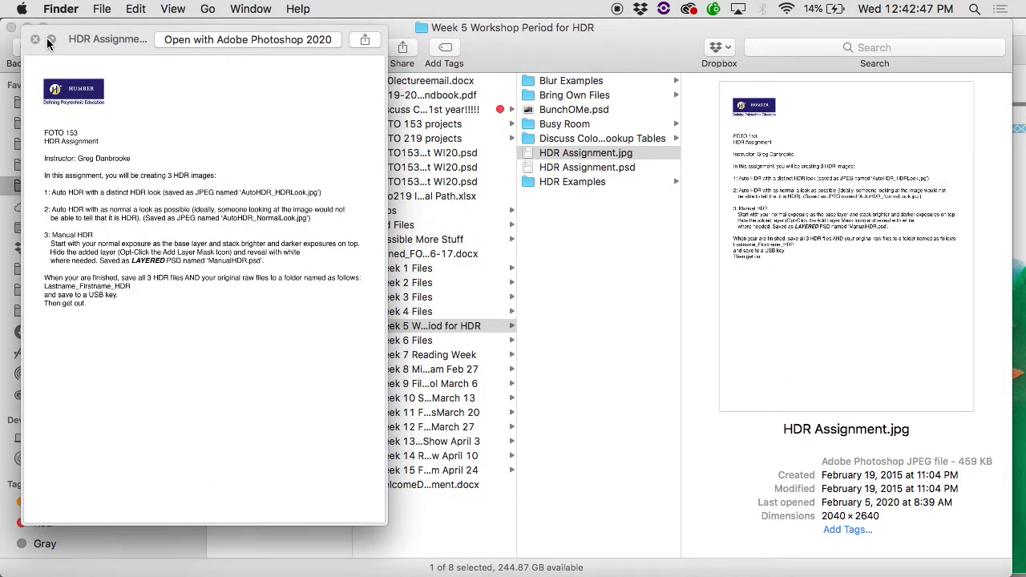
{"action": "left_click", "coordinate": [50, 39]}
{"action": "scroll", "coordinate": [470, 182], "scroll_direction": "up", "scroll_amount": 5}
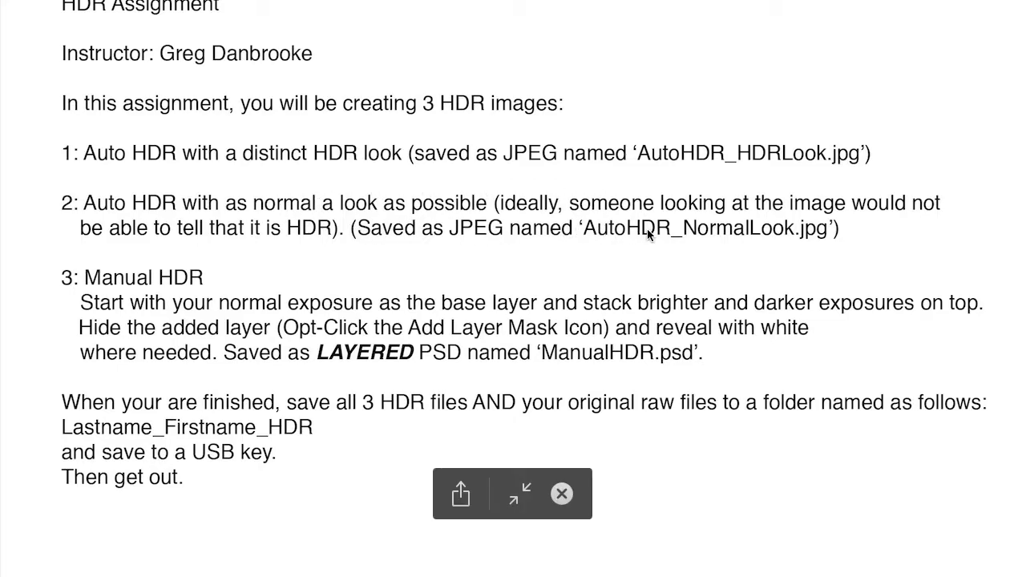
{"action": "scroll", "coordinate": [706, 230], "scroll_direction": "down", "scroll_amount": 3}
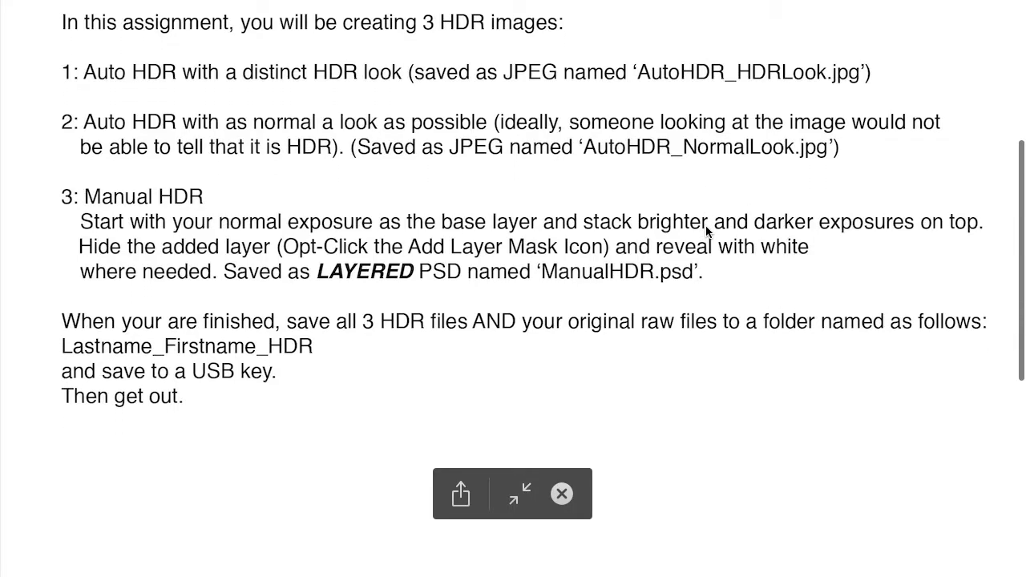